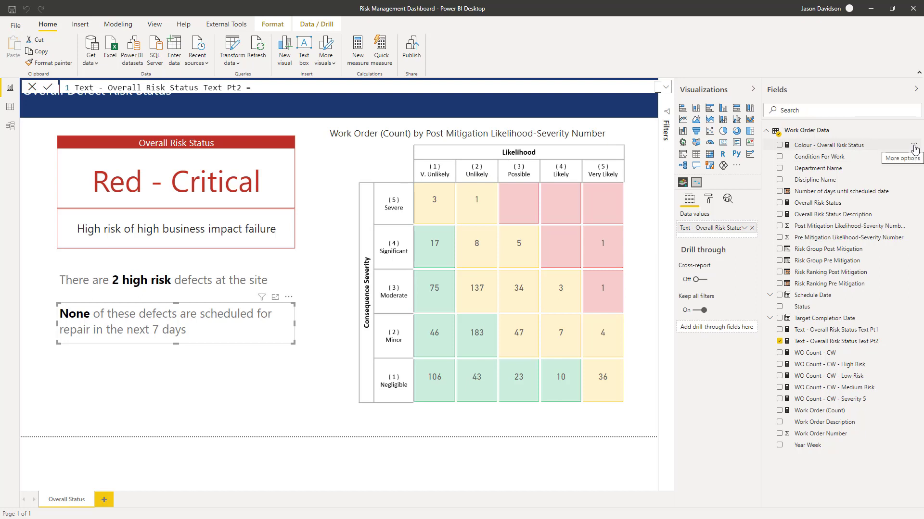
Add a Past Target Date column: IF(Target Completion Date < NOW(), "Yes", "No").
{"action": "left_click", "coordinate": [914, 149]}
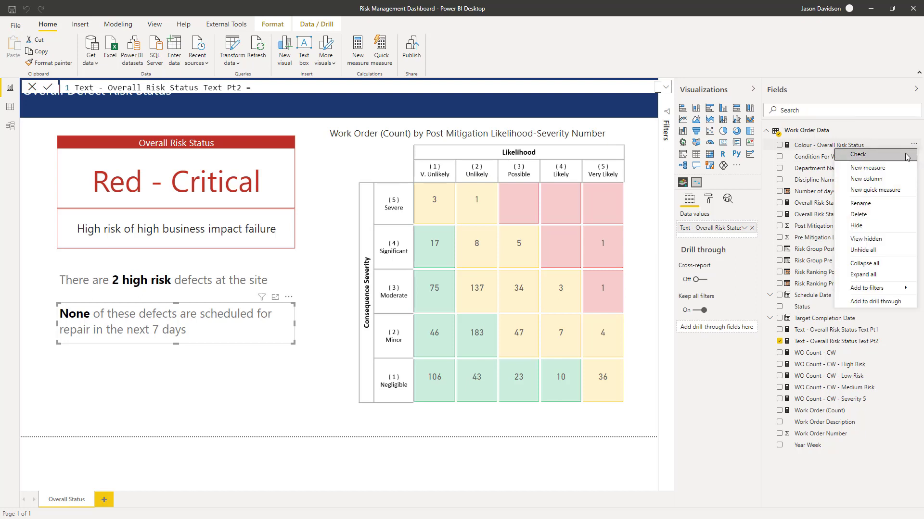
{"action": "left_click", "coordinate": [891, 183]}
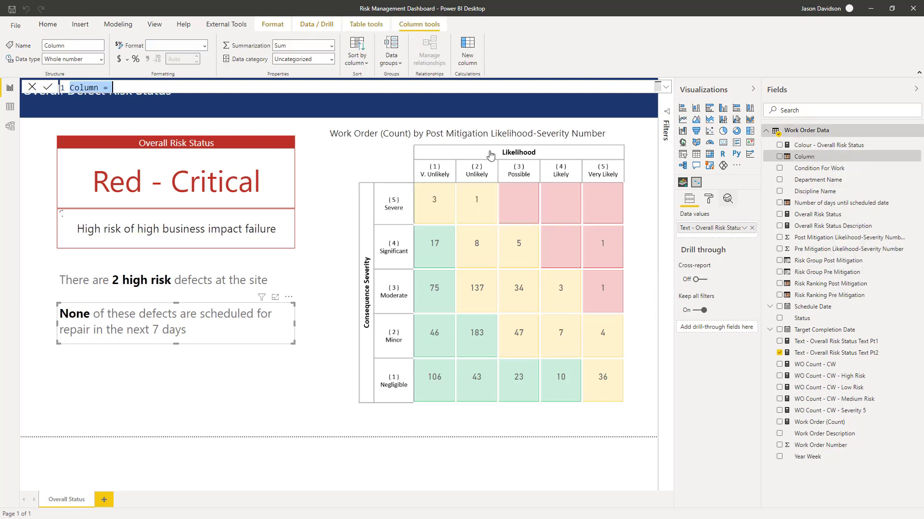
{"action": "type", "text": "Past Target Date = IF( 'Work Order Data'[Target Completion Date]<Now(),     \"Yes\", \"No\")"}
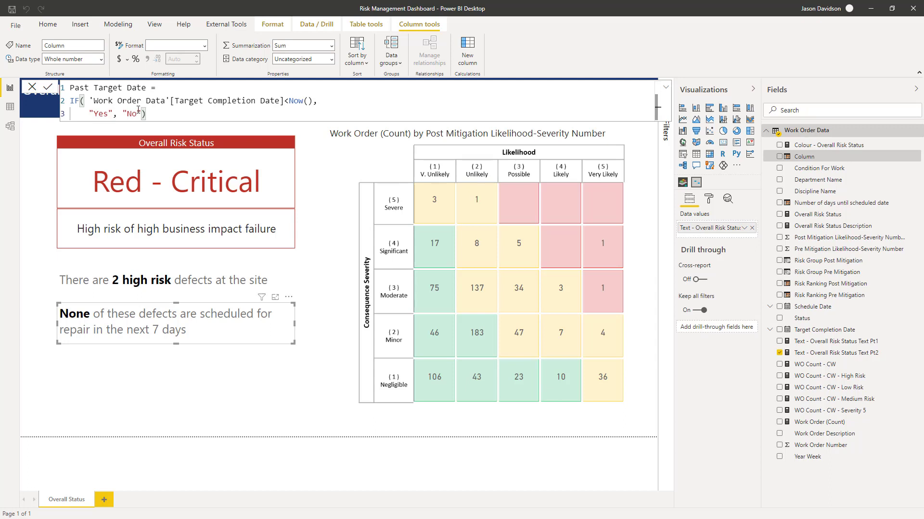
{"action": "left_click", "coordinate": [50, 88]}
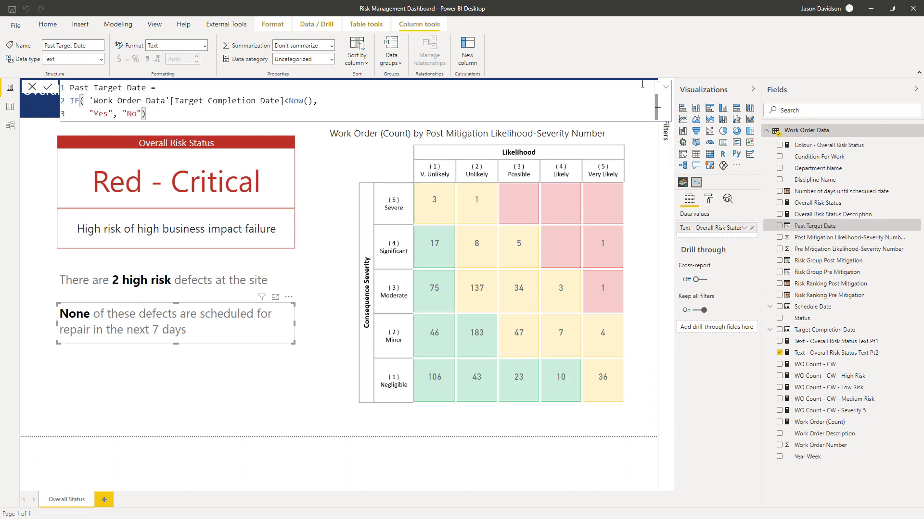
{"action": "left_click", "coordinate": [10, 108]}
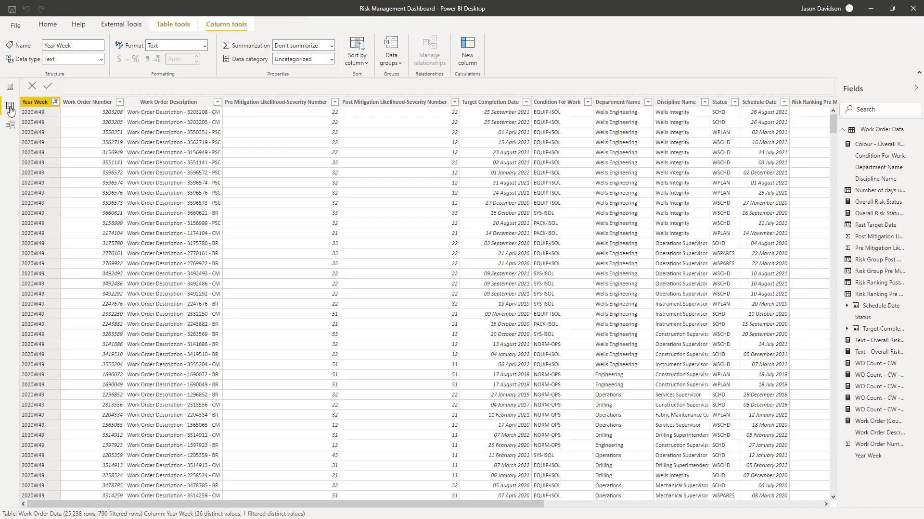
{"action": "left_click_drag", "start_coordinate": [385, 505], "coordinate": [714, 509]}
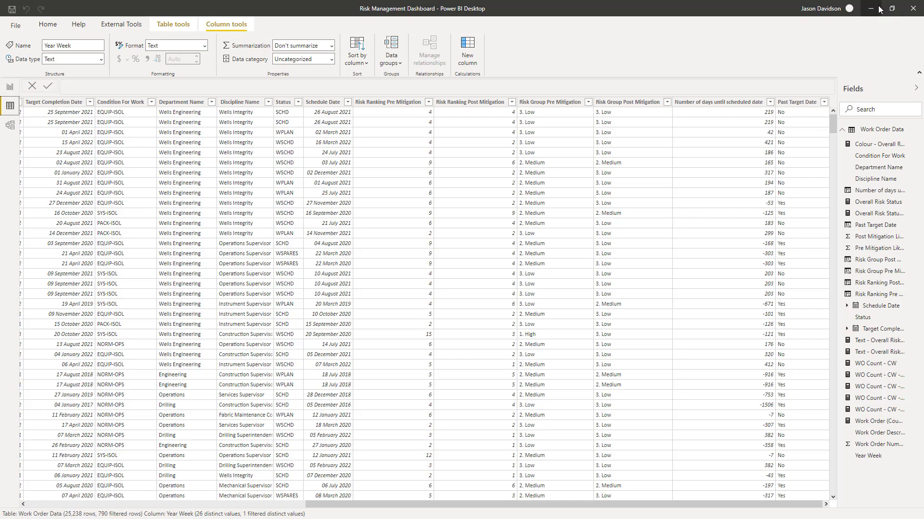
{"action": "left_click", "coordinate": [11, 91]}
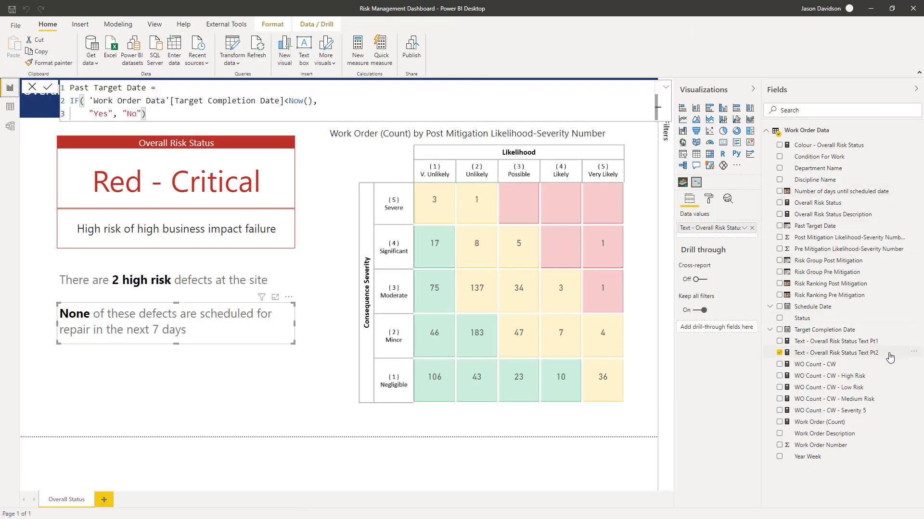
Create a new measure with the backlog DAX formula pasted over the 'Measure =' placeholder.
{"action": "left_click", "coordinate": [913, 353]}
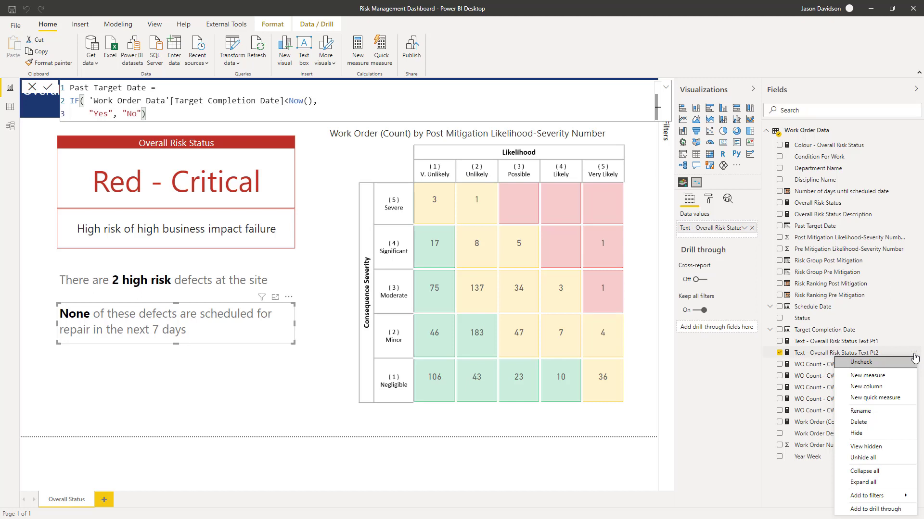
{"action": "key", "text": "Escape"}
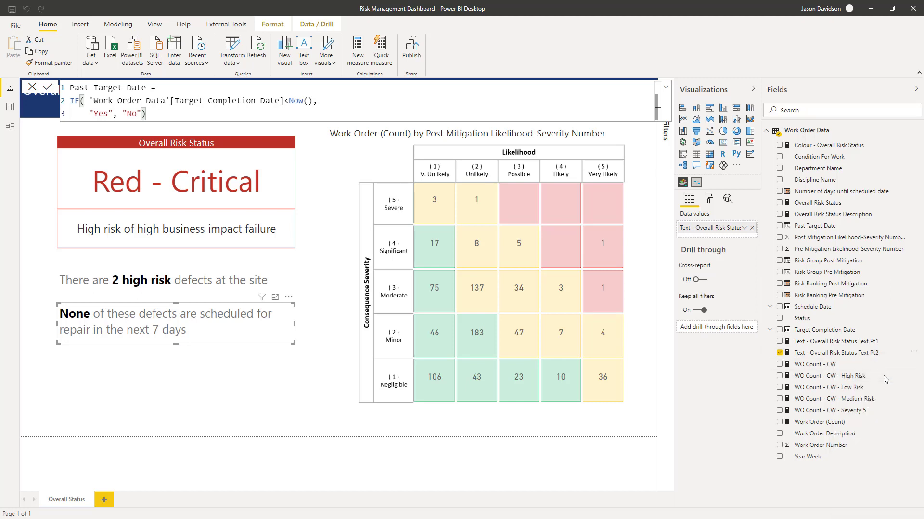
{"action": "left_click", "coordinate": [357, 48]}
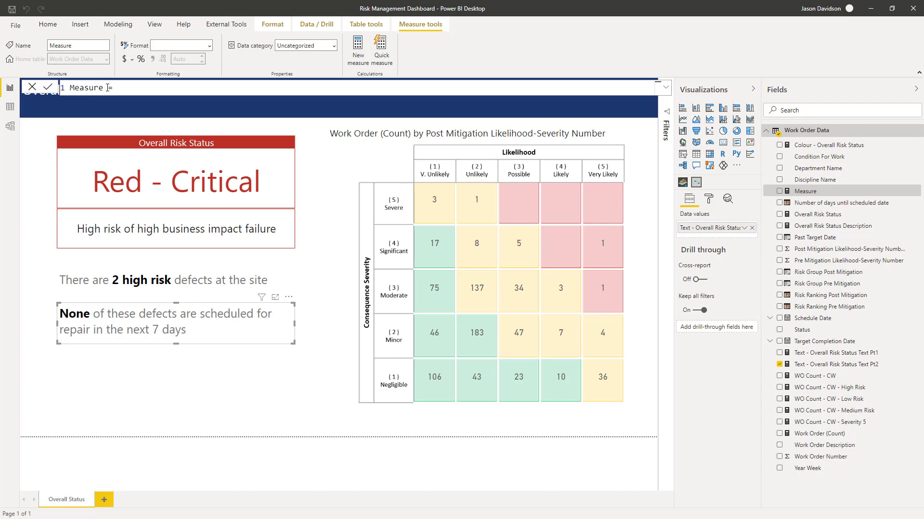
{"action": "left_click_drag", "start_coordinate": [118, 84], "coordinate": [51, 82]}
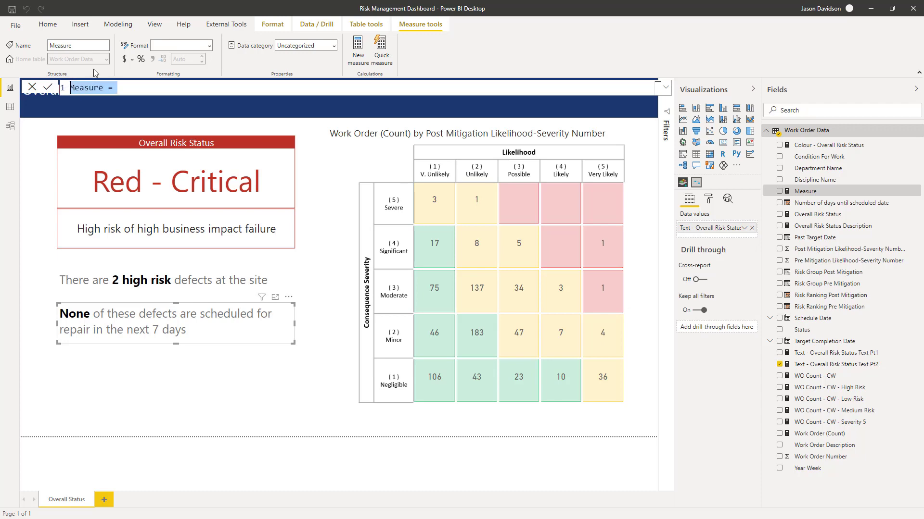
{"action": "key", "text": "ctrl+v"}
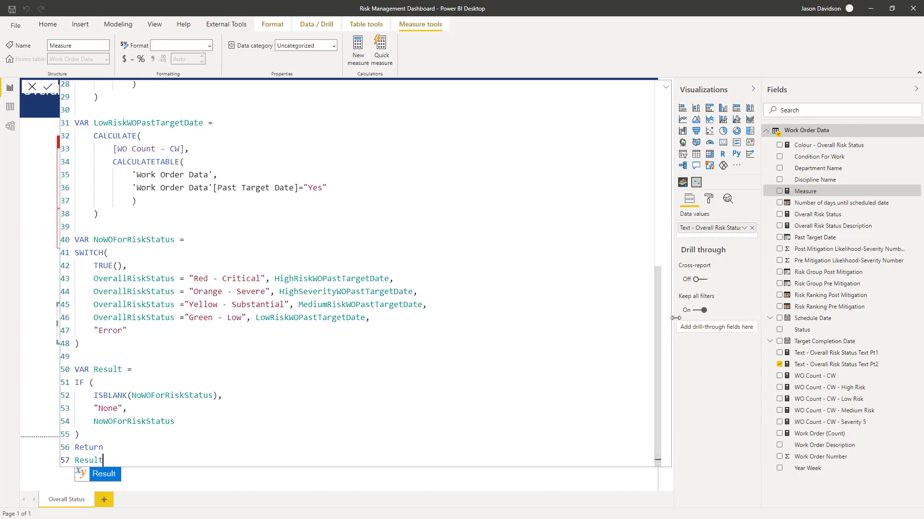
{"action": "left_click_drag", "start_coordinate": [656, 319], "coordinate": [657, 120]}
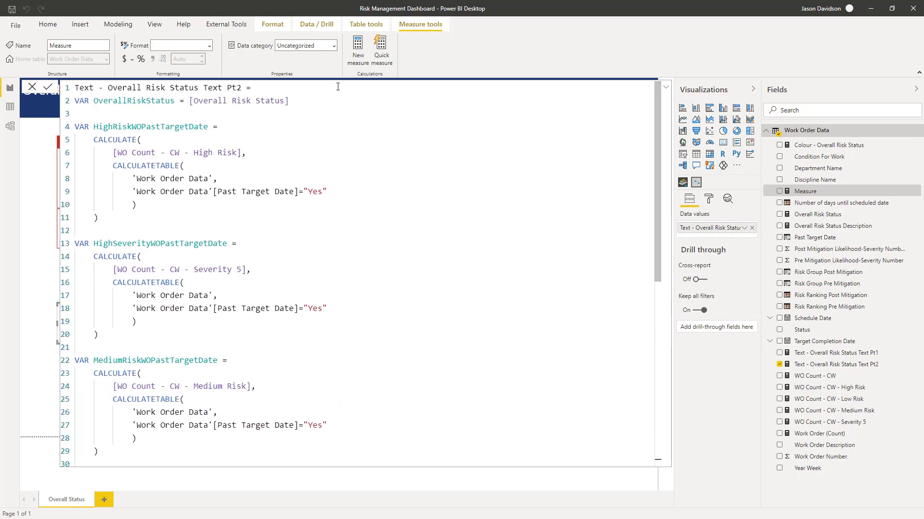
{"action": "left_click", "coordinate": [238, 86]}
Change the measure name's Pt2 suffix to Pt3.
{"action": "key", "text": "BackSpace"}
{"action": "type", "text": "3"}
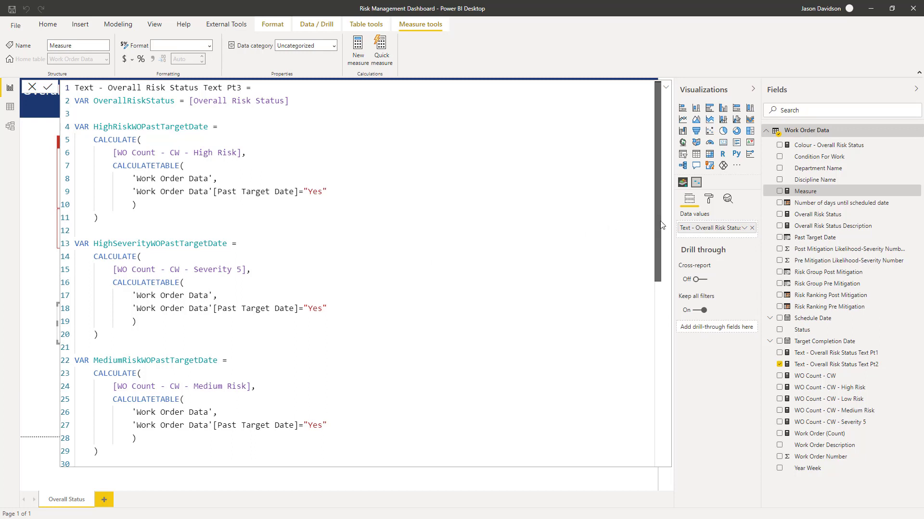
Review the DAX code, then commit the Text - Overall Risk Status Text Pt3 measure.
{"action": "left_click_drag", "start_coordinate": [661, 226], "coordinate": [133, 333]}
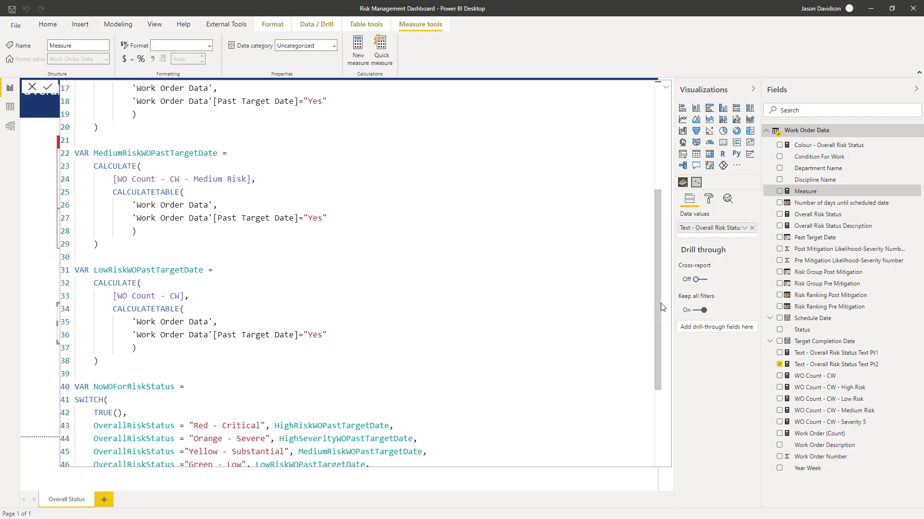
{"action": "left_click_drag", "start_coordinate": [661, 307], "coordinate": [680, 390]}
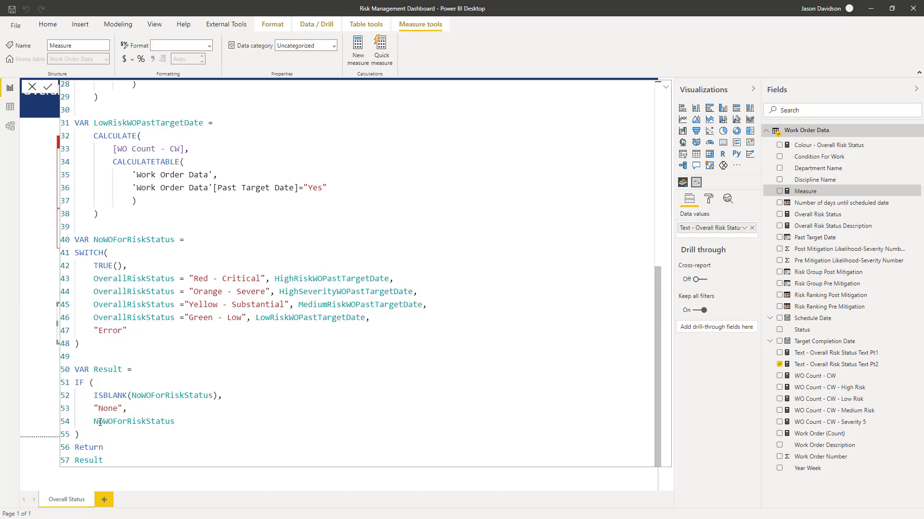
{"action": "left_click", "coordinate": [50, 87]}
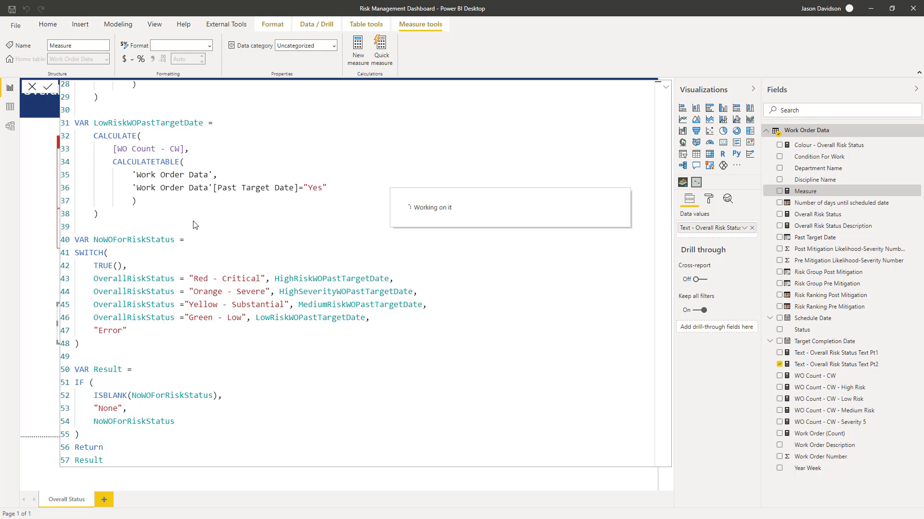
{"action": "left_click", "coordinate": [666, 87]}
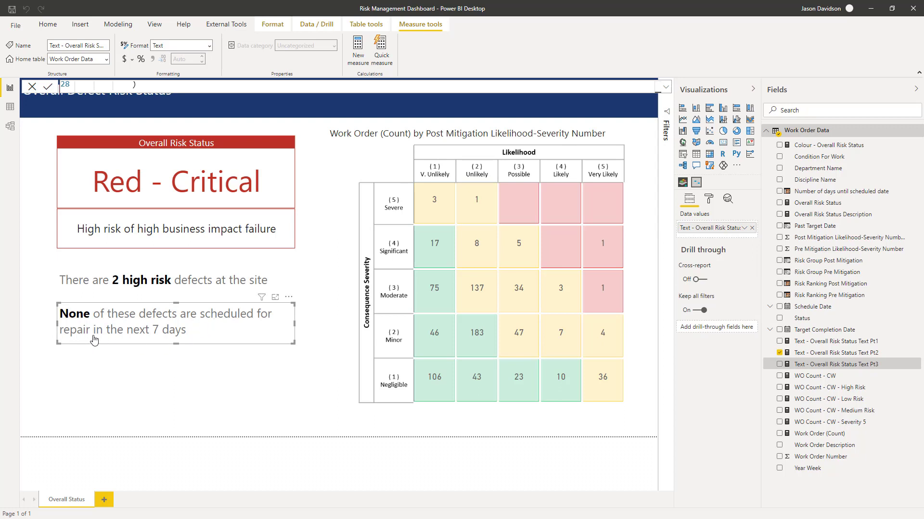
Copy the 'None of these defects are scheduled for repair' card and place the duplicate below it.
{"action": "left_click", "coordinate": [711, 199]}
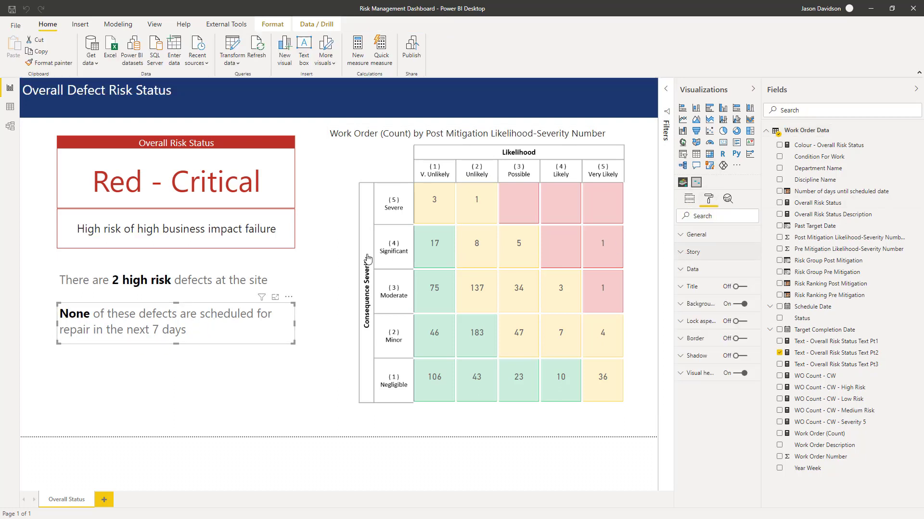
{"action": "left_click", "coordinate": [140, 302]}
{"action": "left_click", "coordinate": [141, 309]}
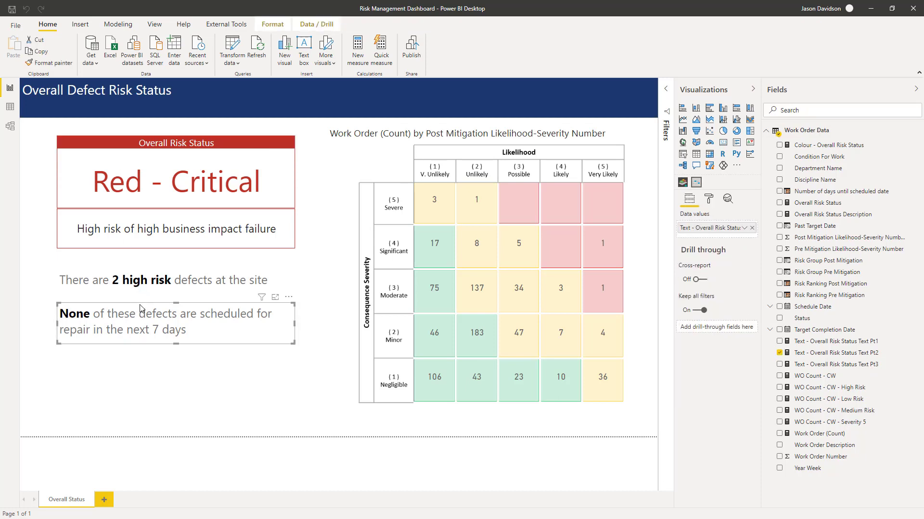
{"action": "left_click", "coordinate": [38, 51]}
{"action": "left_click", "coordinate": [19, 54]}
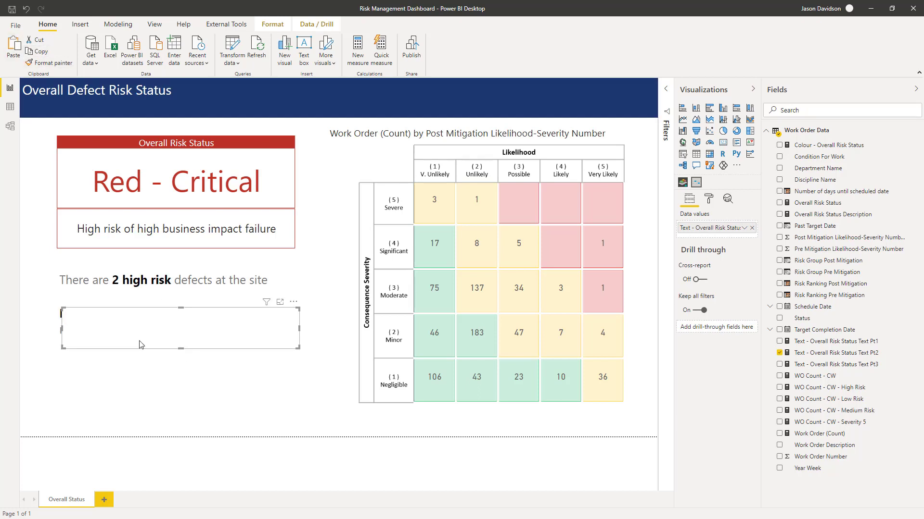
{"action": "left_click_drag", "start_coordinate": [139, 352], "coordinate": [130, 390]}
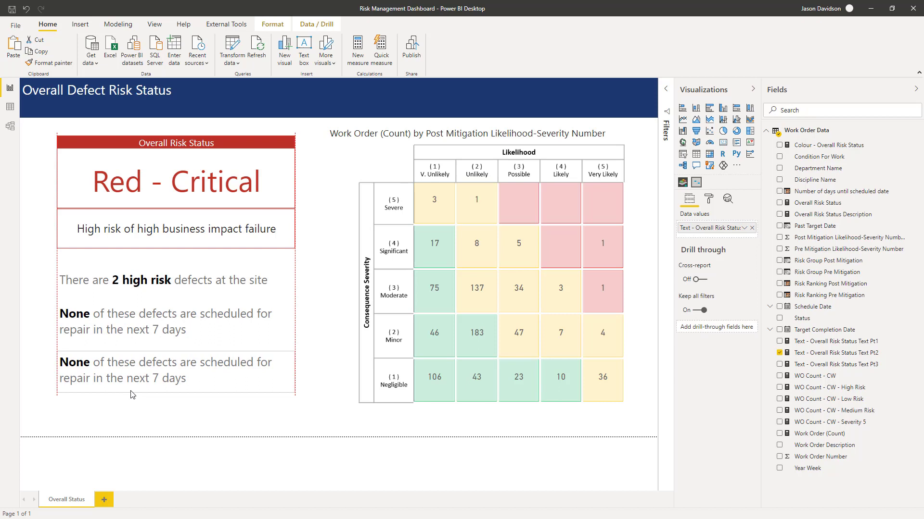
{"action": "left_click", "coordinate": [709, 198]}
{"action": "left_click", "coordinate": [691, 252]}
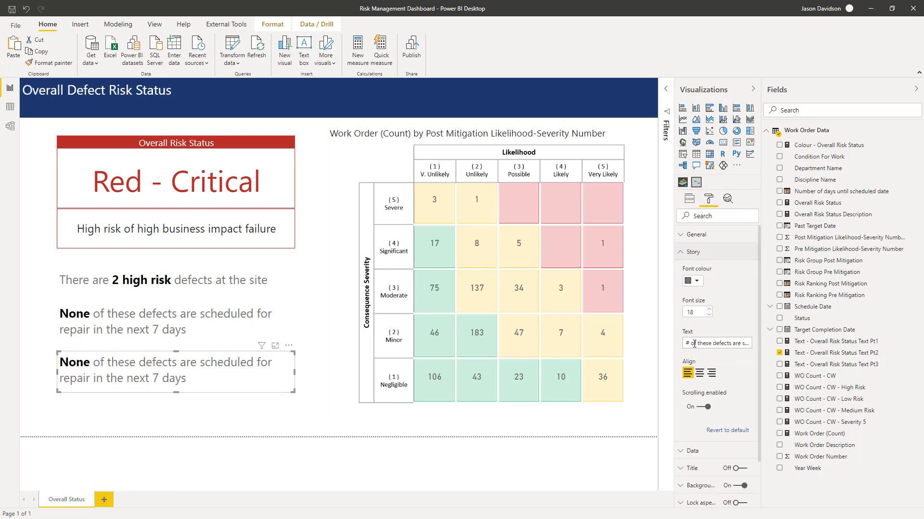
Reword the copy to '# of these defects are in backlog' and feed it the Pt3 measure.
{"action": "left_click", "coordinate": [734, 343]}
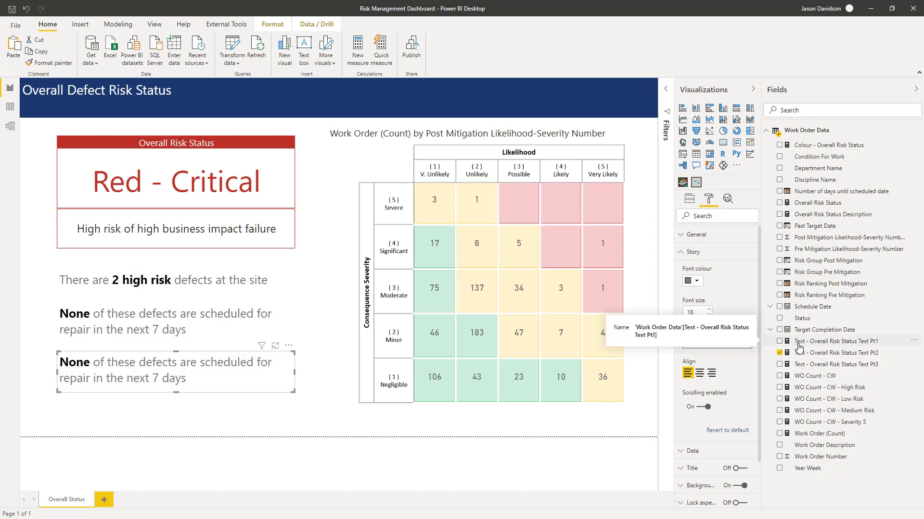
{"action": "key", "text": "Delete"}
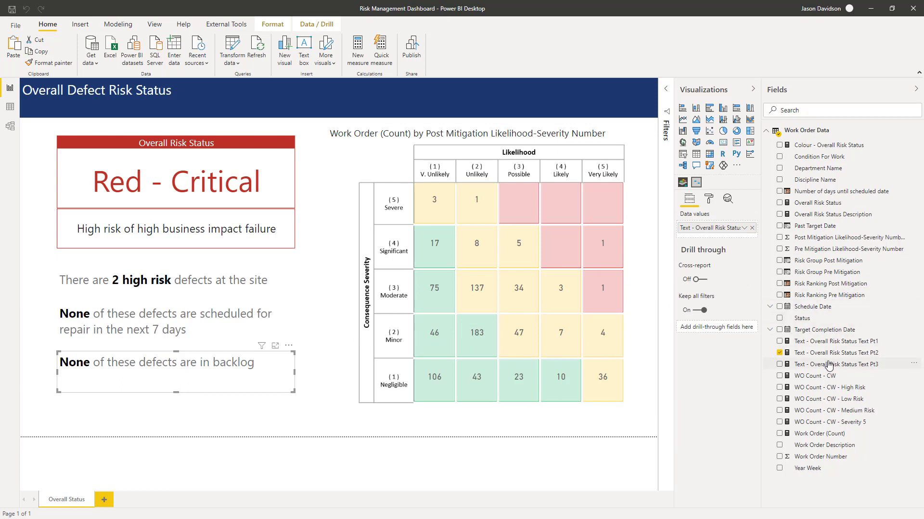
{"action": "left_click_drag", "start_coordinate": [828, 366], "coordinate": [742, 232]}
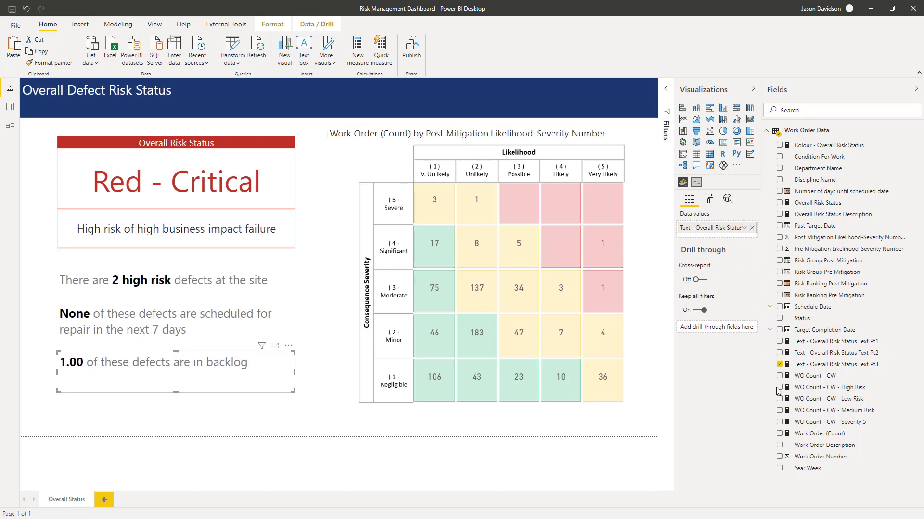
{"action": "left_click", "coordinate": [833, 364]}
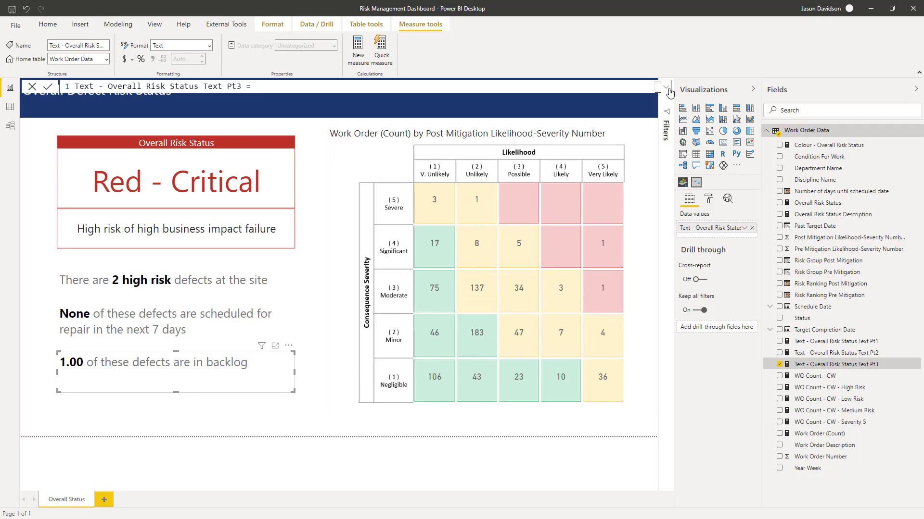
Wrap NoWOForRiskStatus in FORMAT(…, "#") so the backlog card shows 1.
{"action": "left_click", "coordinate": [665, 87]}
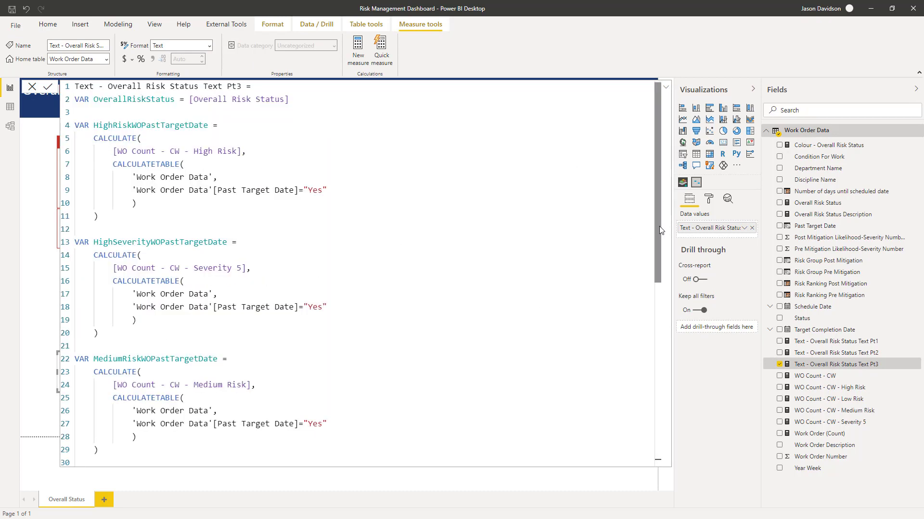
{"action": "left_click_drag", "start_coordinate": [659, 226], "coordinate": [659, 407]}
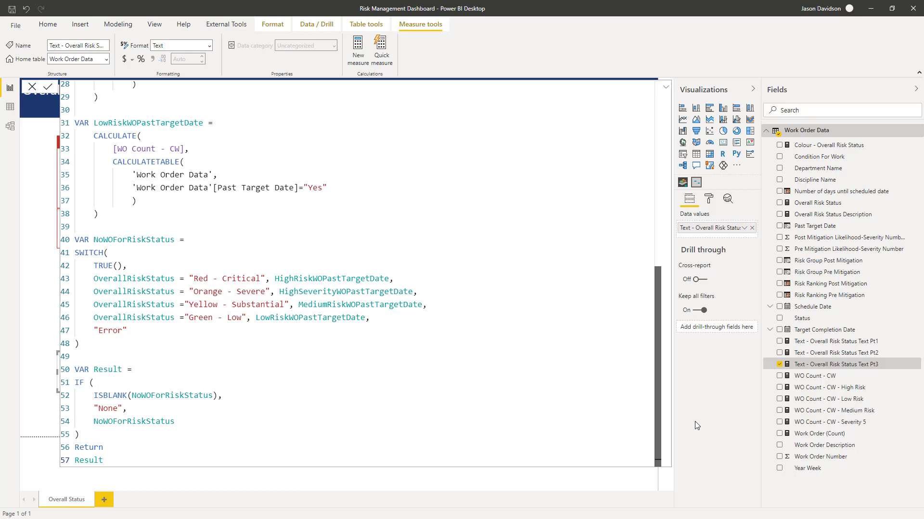
{"action": "left_click", "coordinate": [94, 421]}
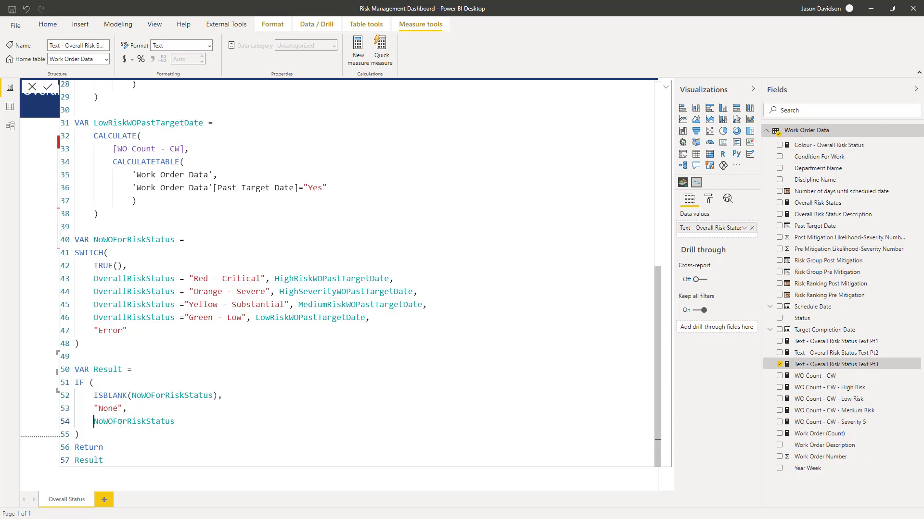
{"action": "type", "text": "FOR"}
{"action": "type", "text": "MAT("}
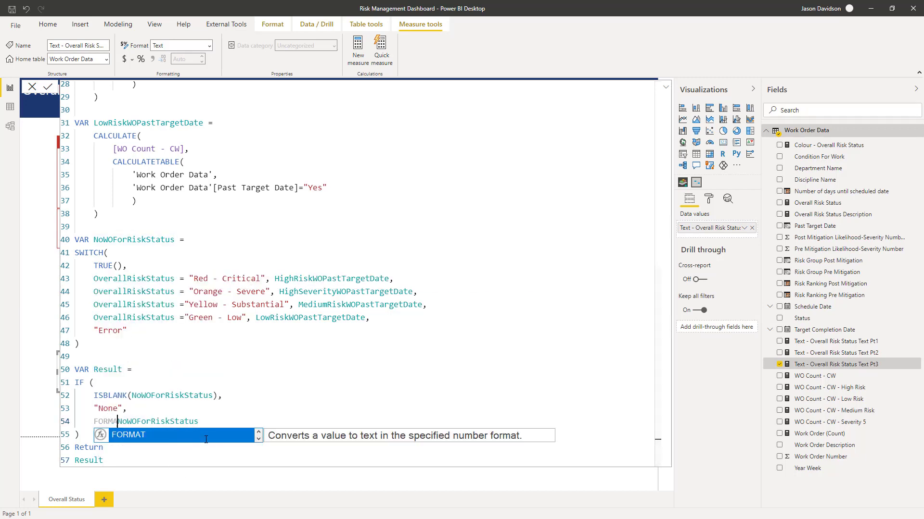
{"action": "key", "text": "End"}
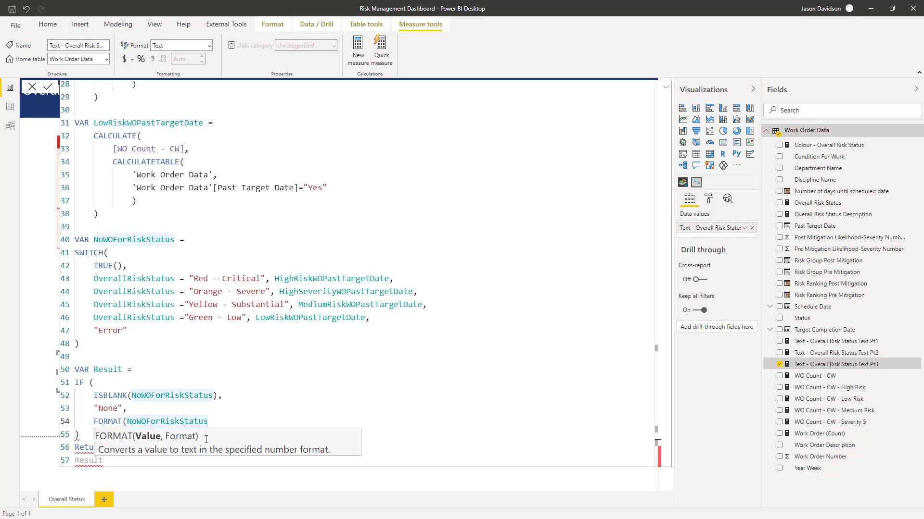
{"action": "type", "text": ", "}
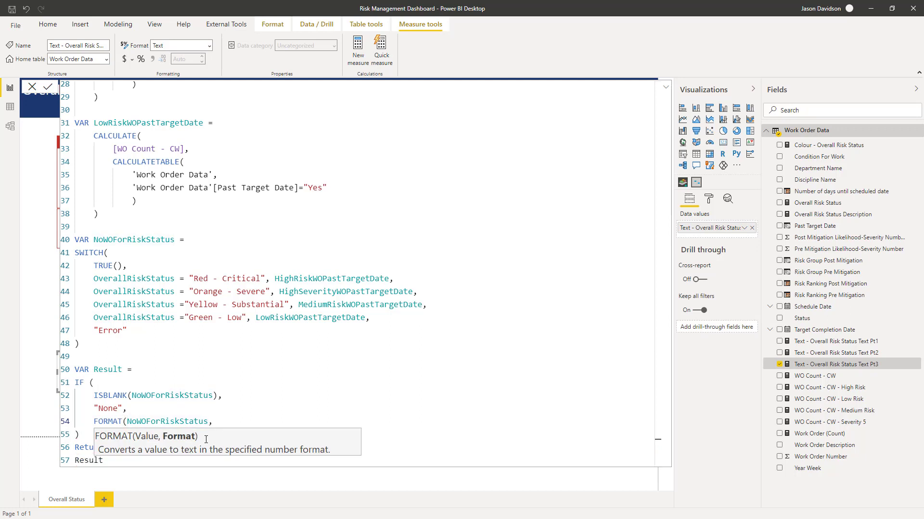
{"action": "type", "text": "#"}
{"action": "key", "text": "BackSpace"}
{"action": "type", "text": "\"#\")"}
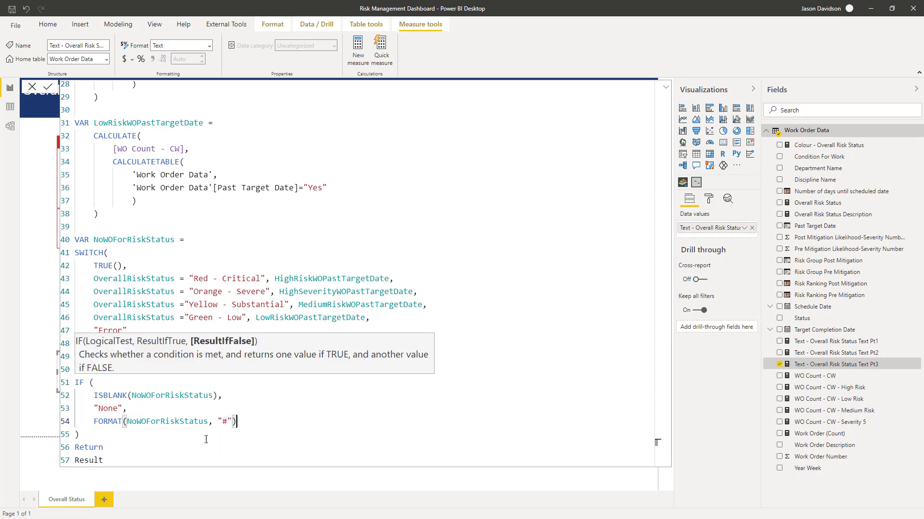
{"action": "key", "text": "Return"}
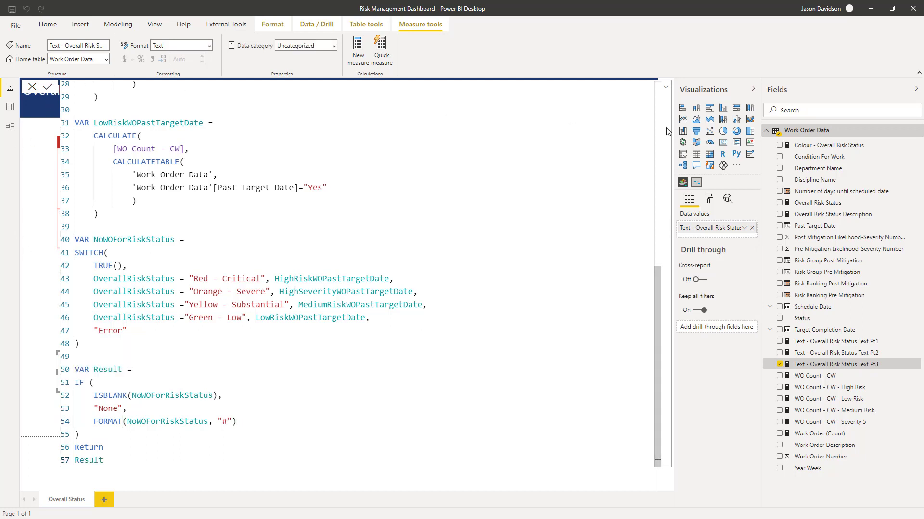
{"action": "left_click", "coordinate": [666, 87]}
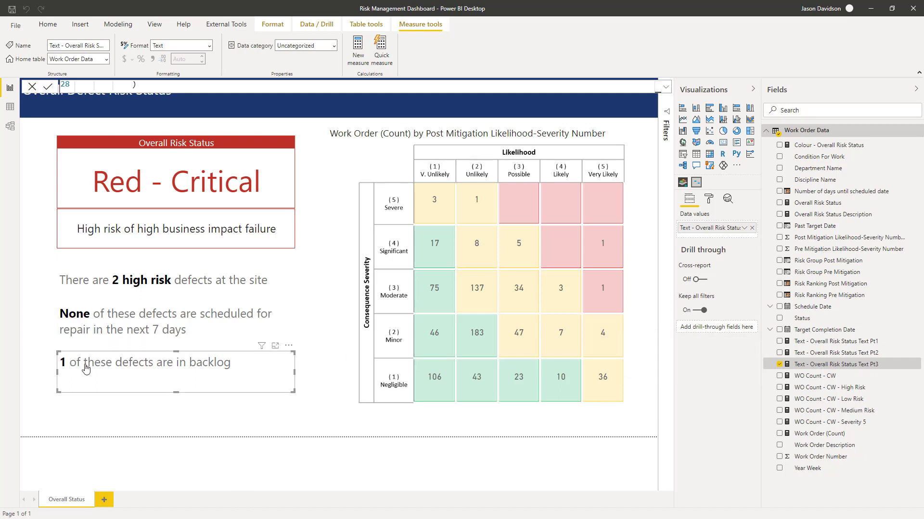
Inspect the Past Target Date formula's Now()+100 comparison in Data view.
{"action": "left_click", "coordinate": [11, 108]}
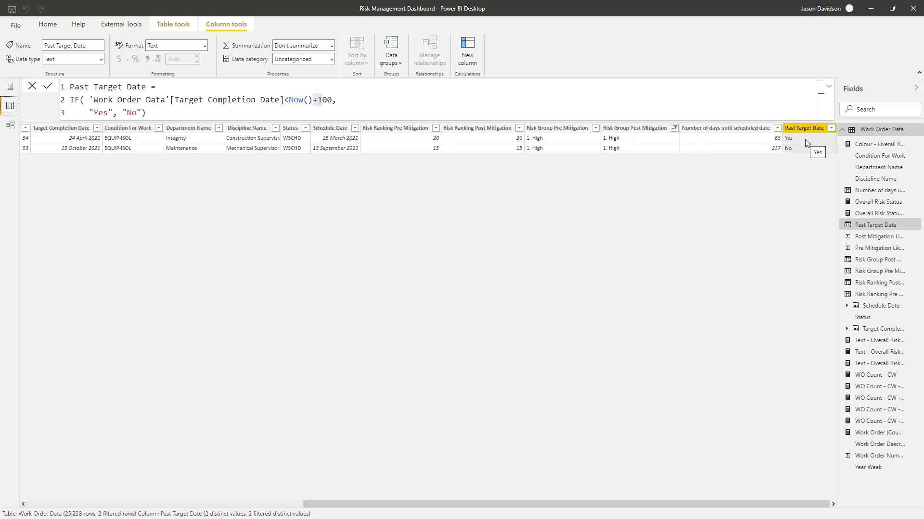
{"action": "left_click", "coordinate": [314, 100]}
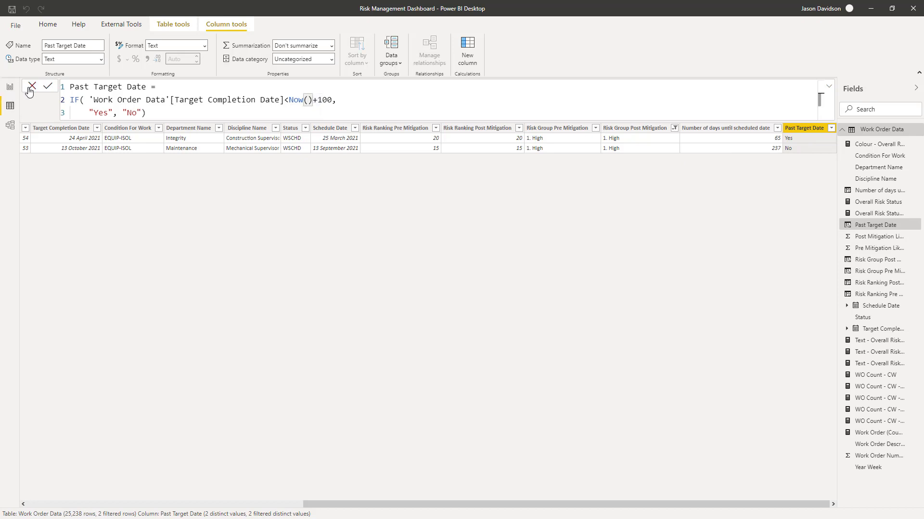
{"action": "left_click", "coordinate": [829, 88]}
{"action": "left_click", "coordinate": [829, 88]}
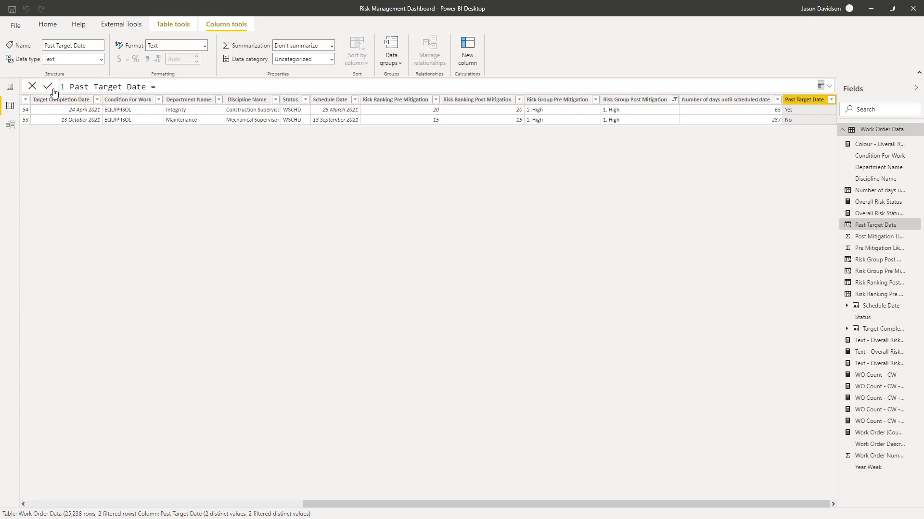
{"action": "left_click", "coordinate": [10, 89]}
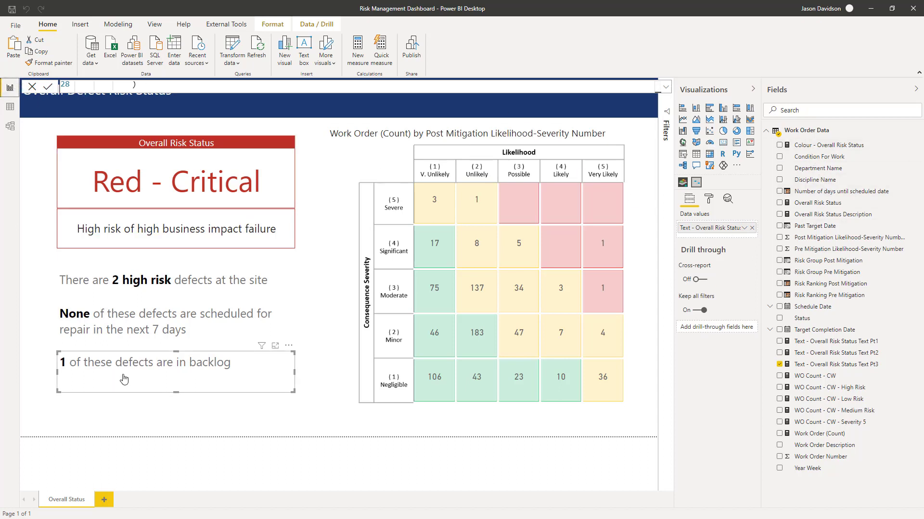
Expand the Pt3 backlog measure's full code, then go back to Data view.
{"action": "left_click", "coordinate": [666, 88]}
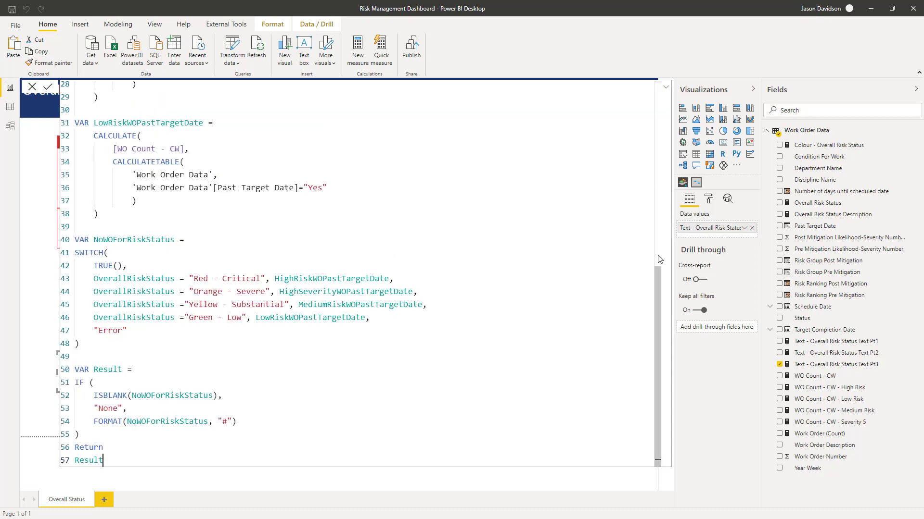
{"action": "left_click_drag", "start_coordinate": [656, 275], "coordinate": [653, 59]}
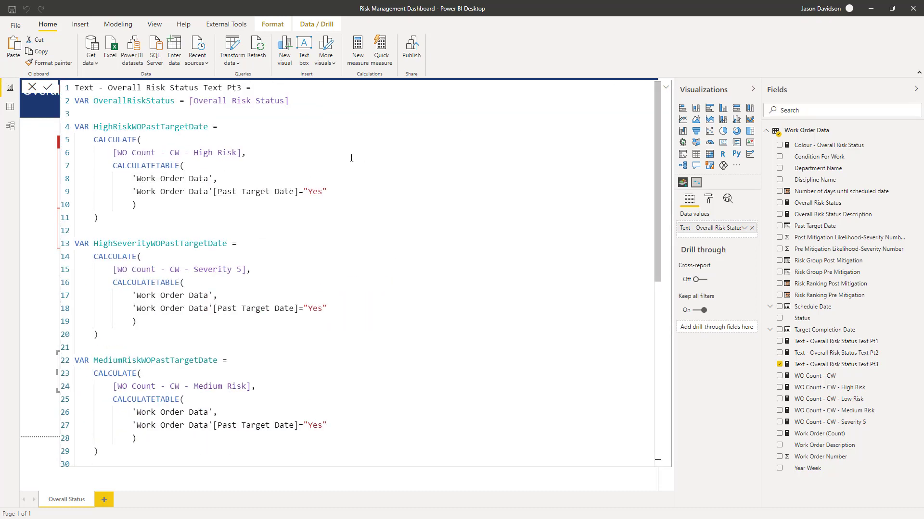
{"action": "left_click", "coordinate": [11, 106]}
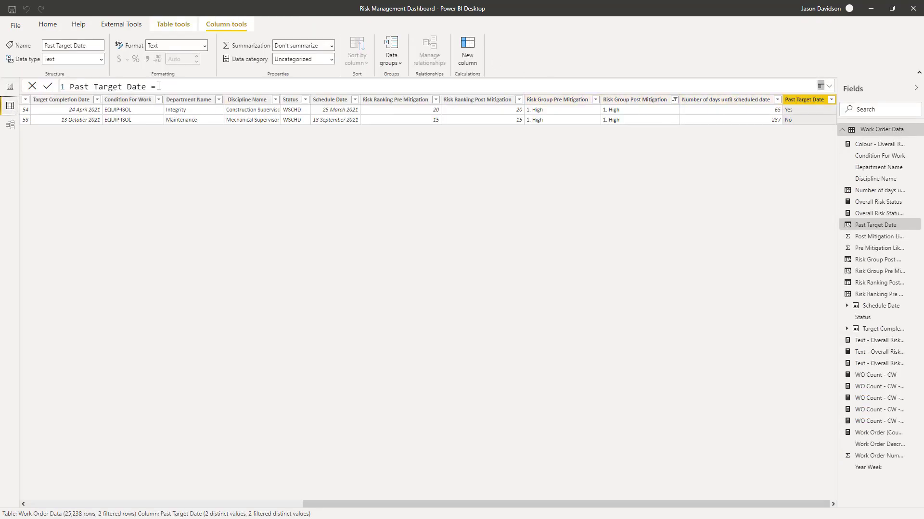
Delete the +100 offset after Now() in the Past Target Date formula.
{"action": "left_click", "coordinate": [822, 89]}
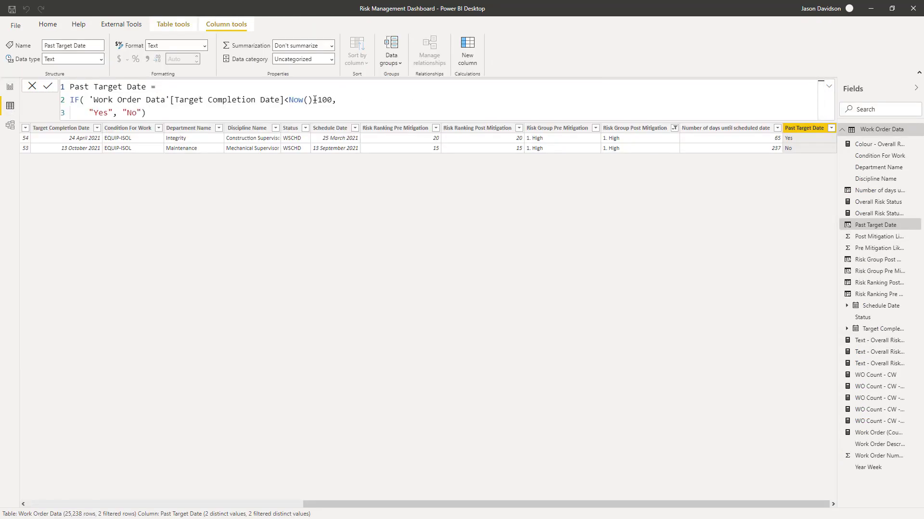
{"action": "left_click_drag", "start_coordinate": [313, 99], "coordinate": [331, 100]}
{"action": "key", "text": "BackSpace"}
{"action": "key", "text": "Return"}
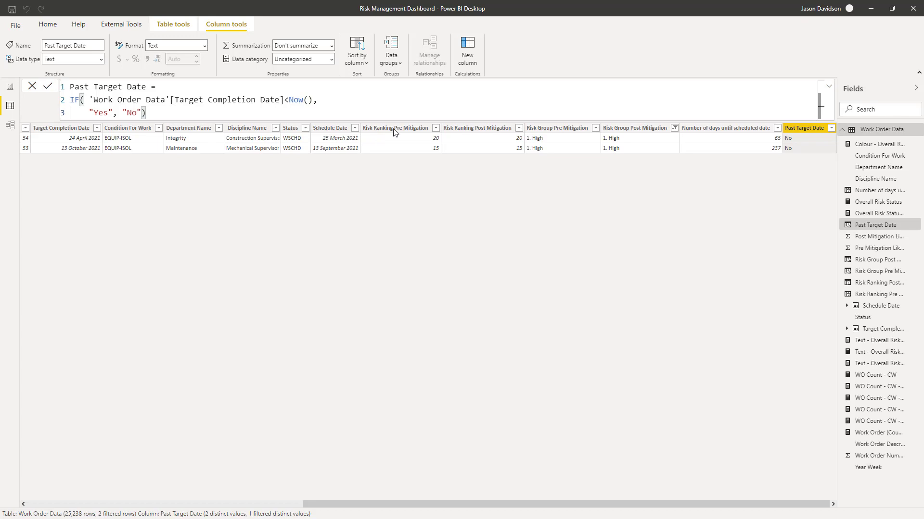
{"action": "left_click", "coordinate": [10, 87]}
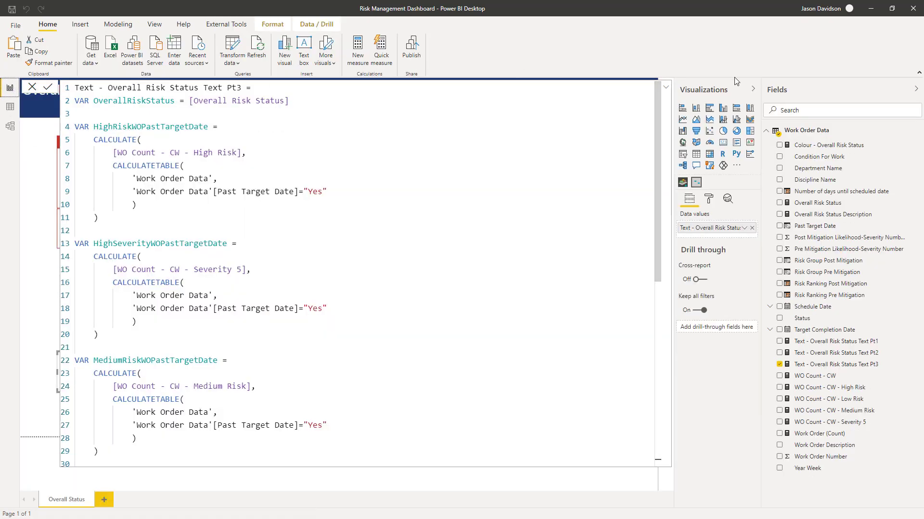
Collapse the measure code and deselect the card, now reading 'None of these defects are in backlog'.
{"action": "left_click", "coordinate": [665, 86]}
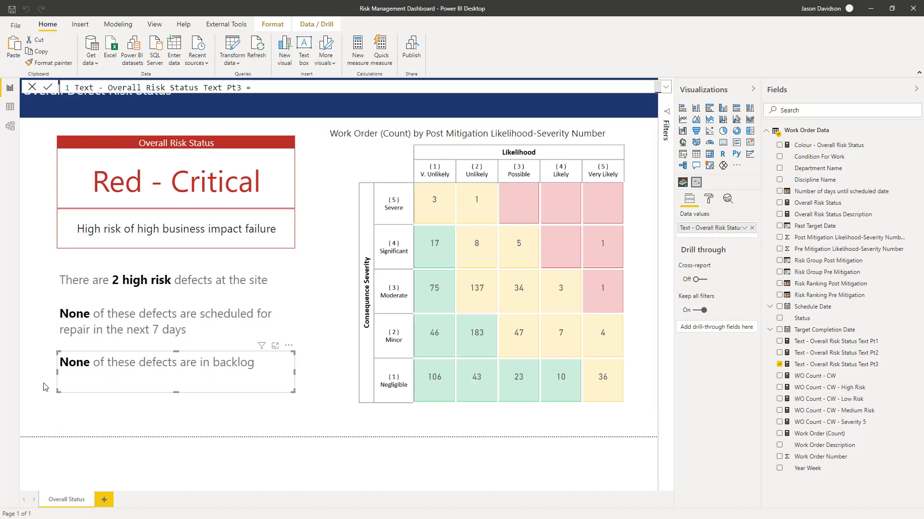
{"action": "left_click", "coordinate": [174, 423]}
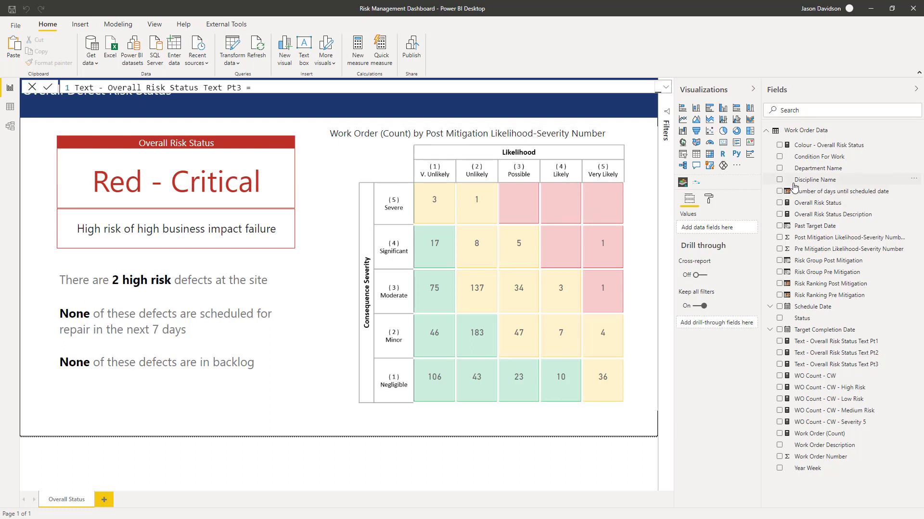
Raise the High Risk threshold on line 4 of Overall Risk Status from 0 to 10.
{"action": "left_click", "coordinate": [802, 203]}
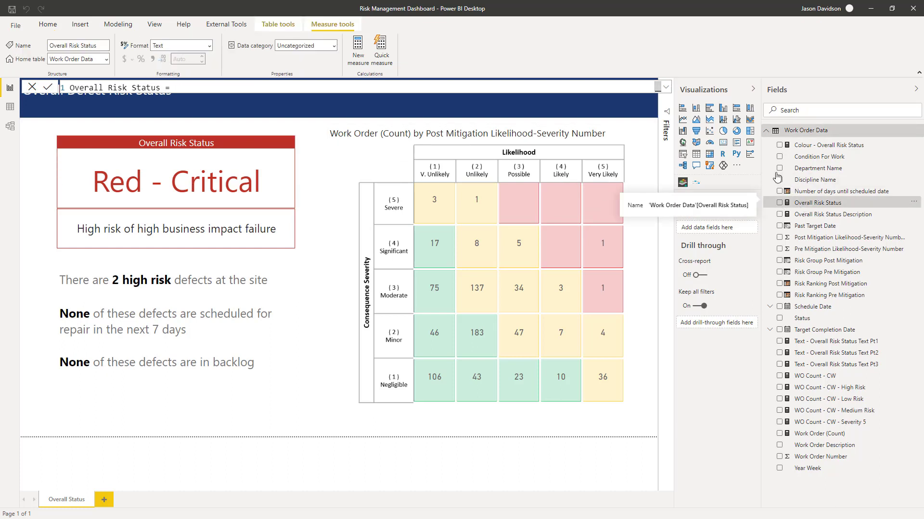
{"action": "left_click", "coordinate": [667, 88]}
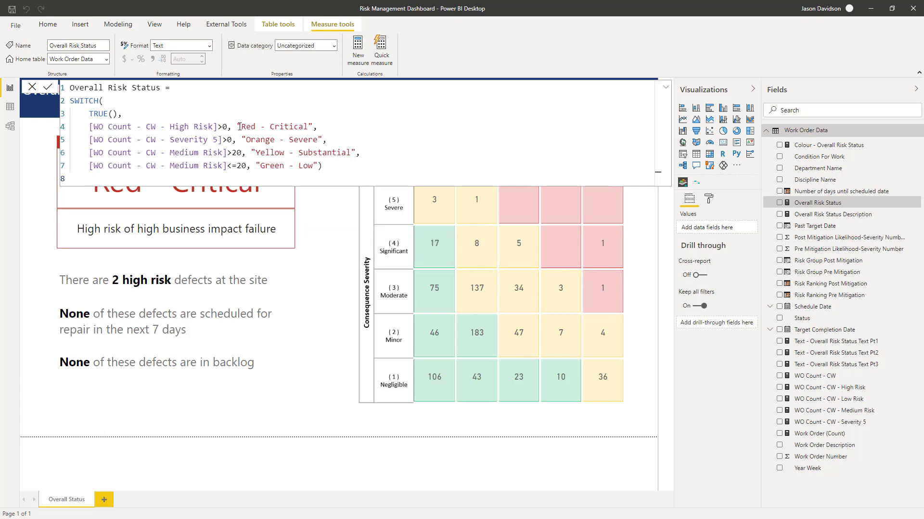
{"action": "double_click", "coordinate": [224, 126]}
{"action": "type", "text": "10"}
{"action": "left_click", "coordinate": [47, 88]}
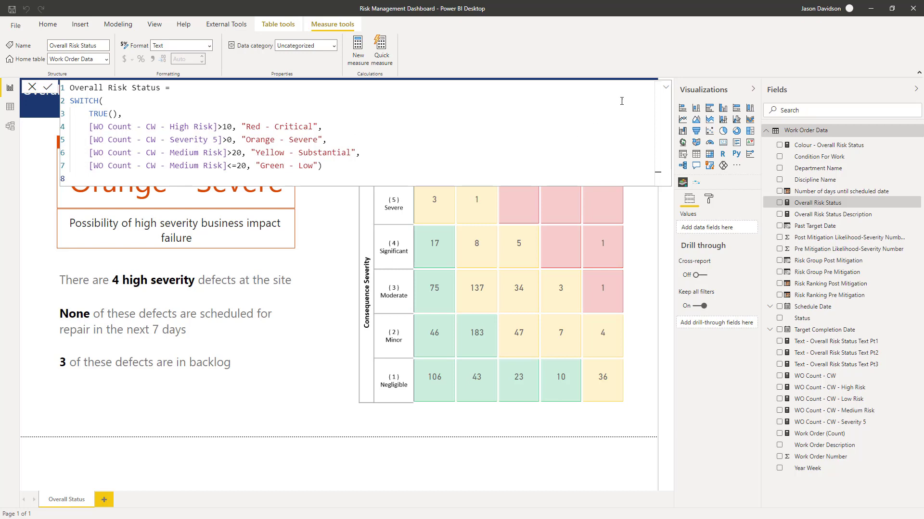
{"action": "left_click", "coordinate": [664, 89]}
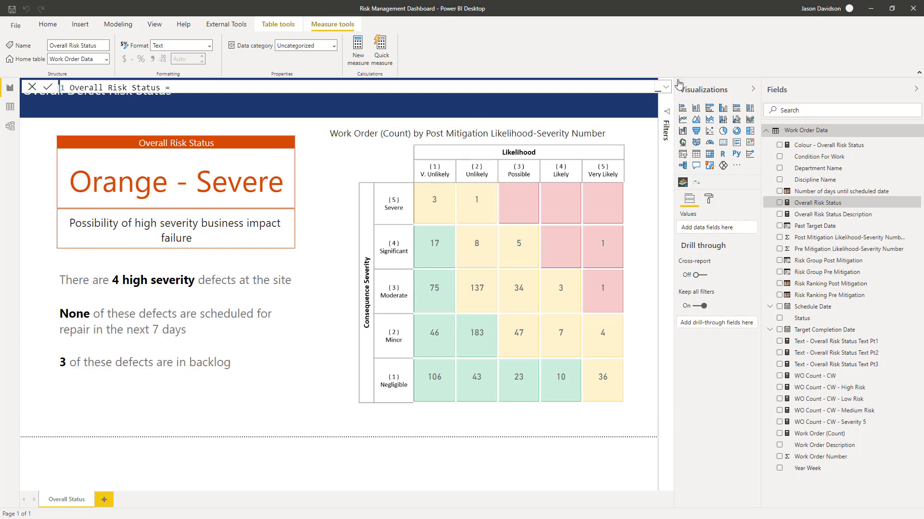
Raise the Severity 5 threshold on line 5 from 0 to 10, then return to the report.
{"action": "left_click", "coordinate": [665, 87]}
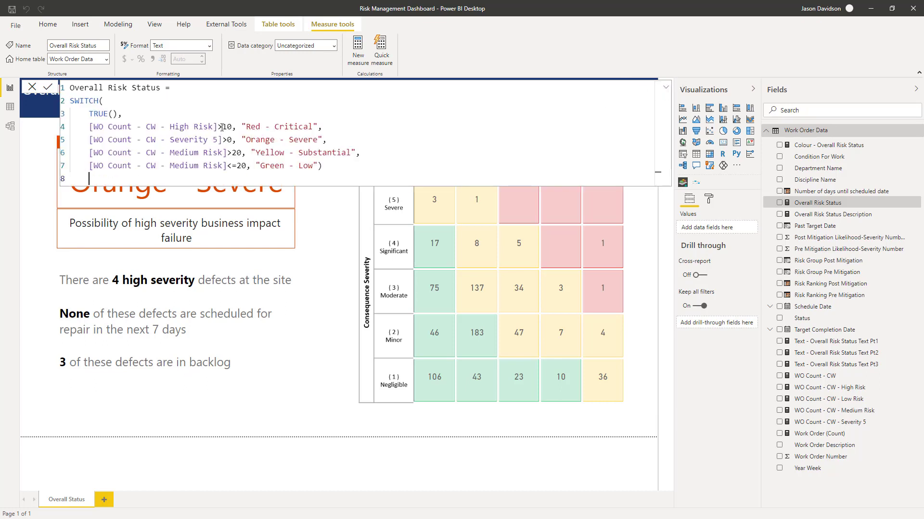
{"action": "left_click_drag", "start_coordinate": [227, 139], "coordinate": [232, 140]}
{"action": "type", "text": "10"}
{"action": "left_click", "coordinate": [52, 88]}
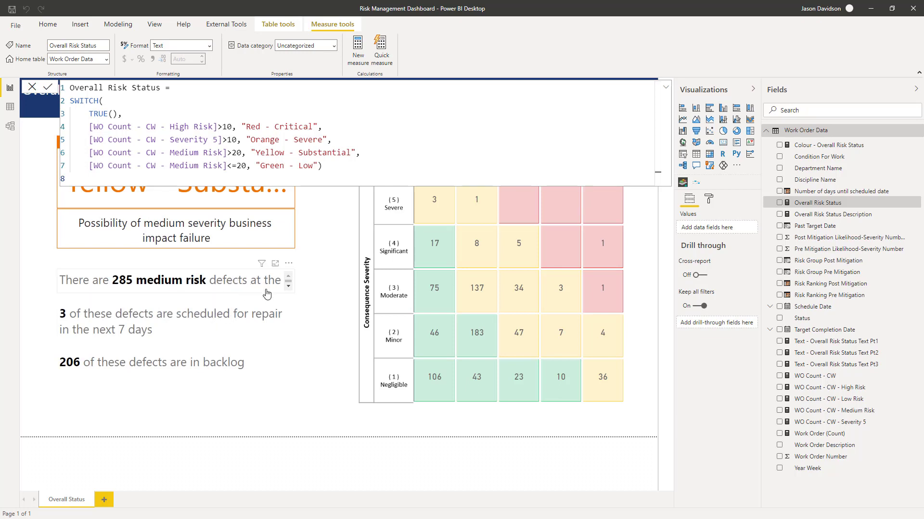
{"action": "left_click", "coordinate": [204, 290]}
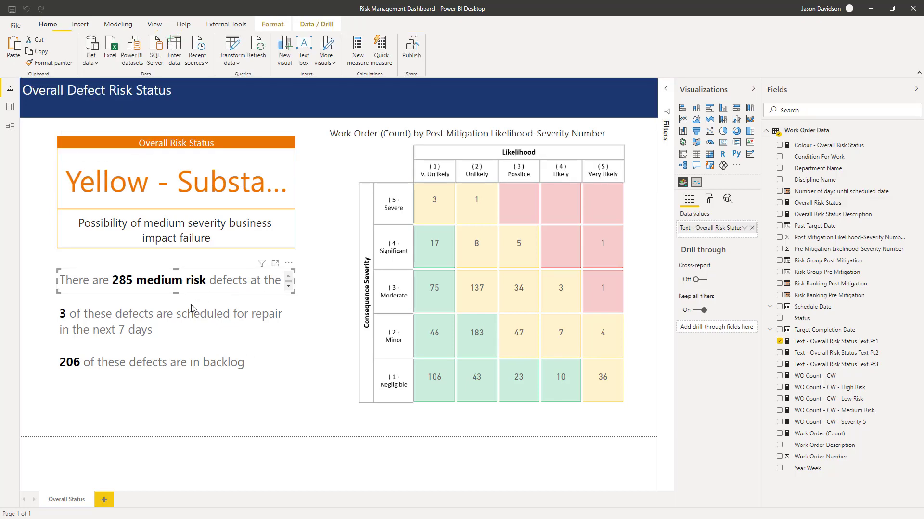
Widen the medium-risk, scheduled-for-repair and backlog text boxes so their text fits.
{"action": "left_click", "coordinate": [170, 320]}
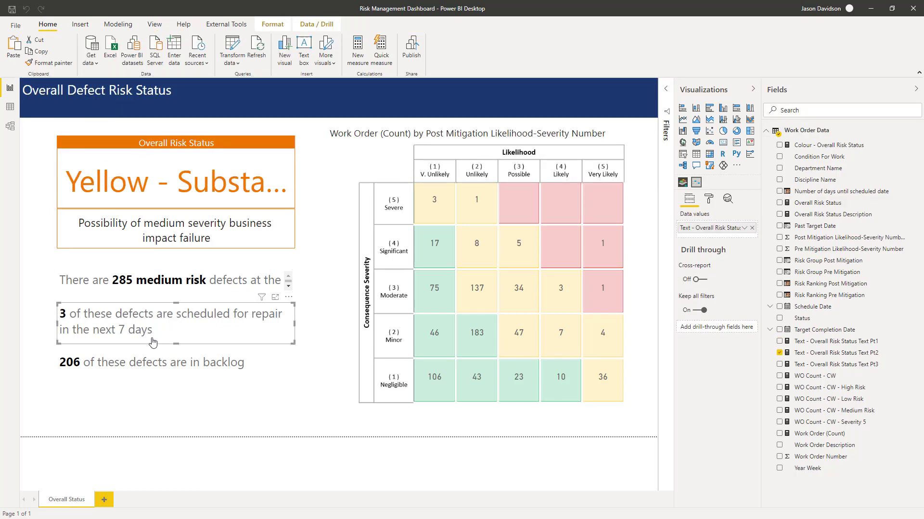
{"action": "left_click", "coordinate": [169, 273]}
{"action": "left_click_drag", "start_coordinate": [174, 270], "coordinate": [179, 258]}
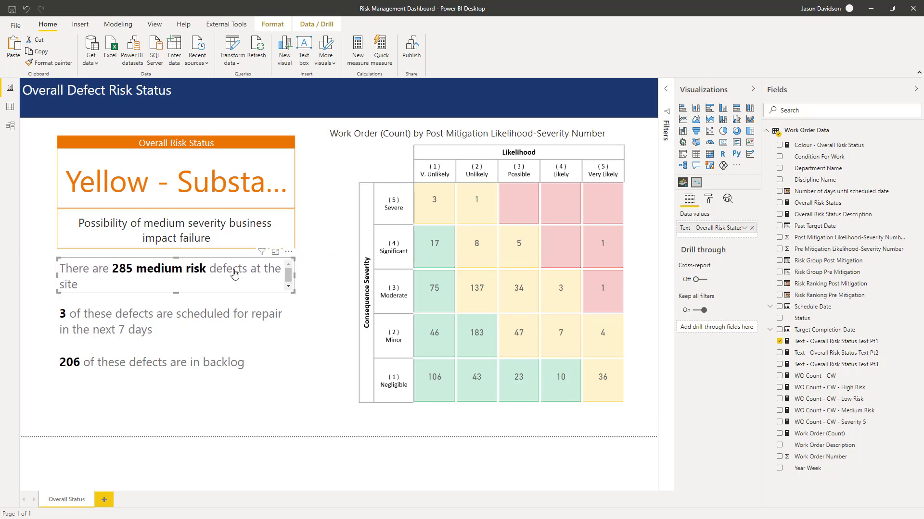
{"action": "left_click_drag", "start_coordinate": [294, 276], "coordinate": [321, 275]}
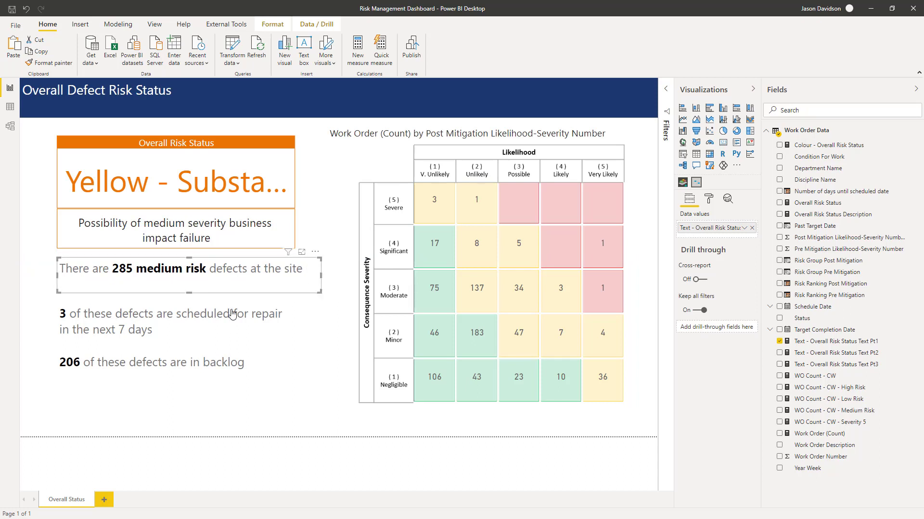
{"action": "left_click", "coordinate": [246, 318]}
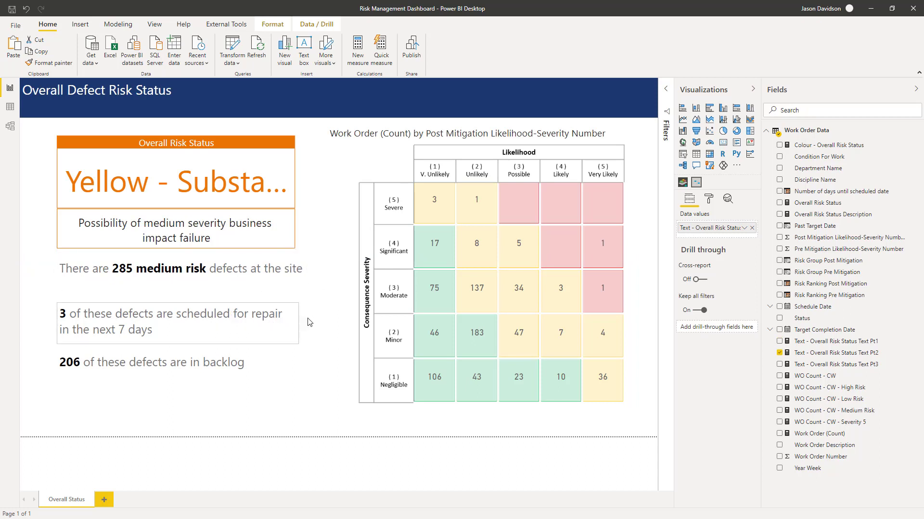
{"action": "left_click_drag", "start_coordinate": [309, 323], "coordinate": [321, 320]}
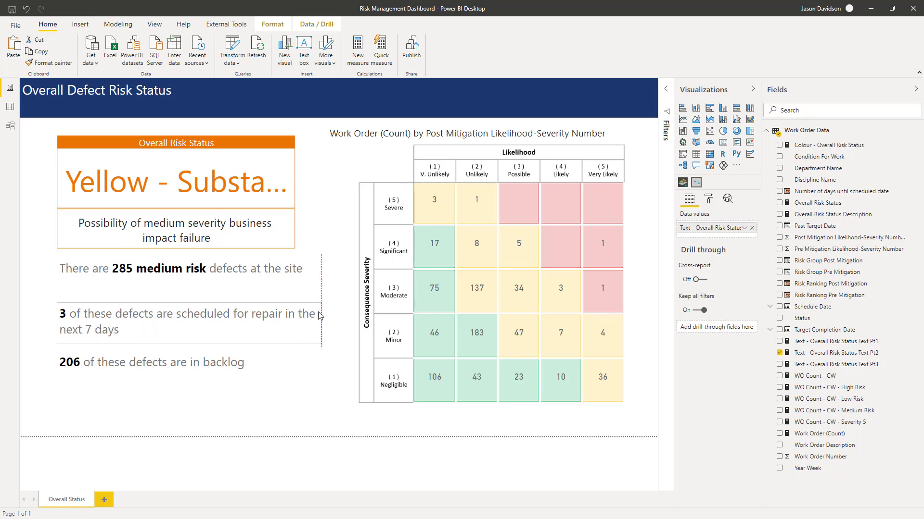
{"action": "left_click", "coordinate": [172, 362]}
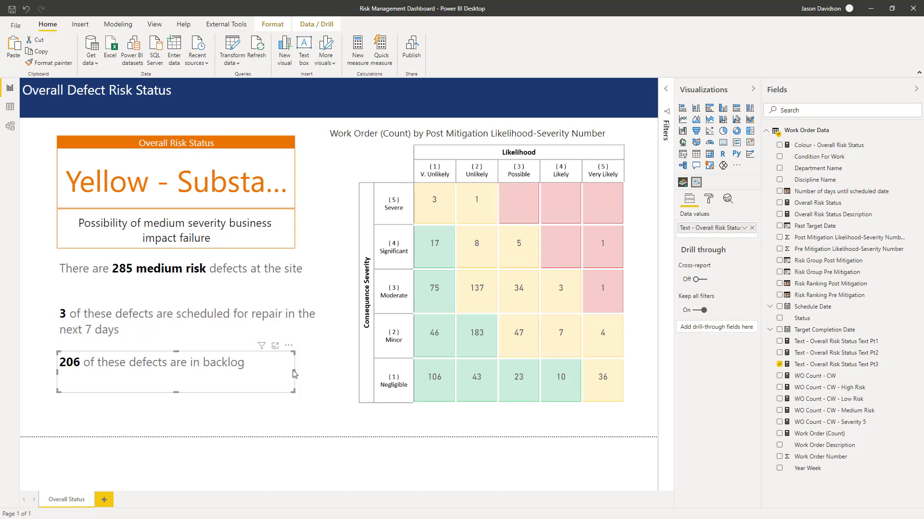
{"action": "left_click_drag", "start_coordinate": [298, 374], "coordinate": [316, 364]}
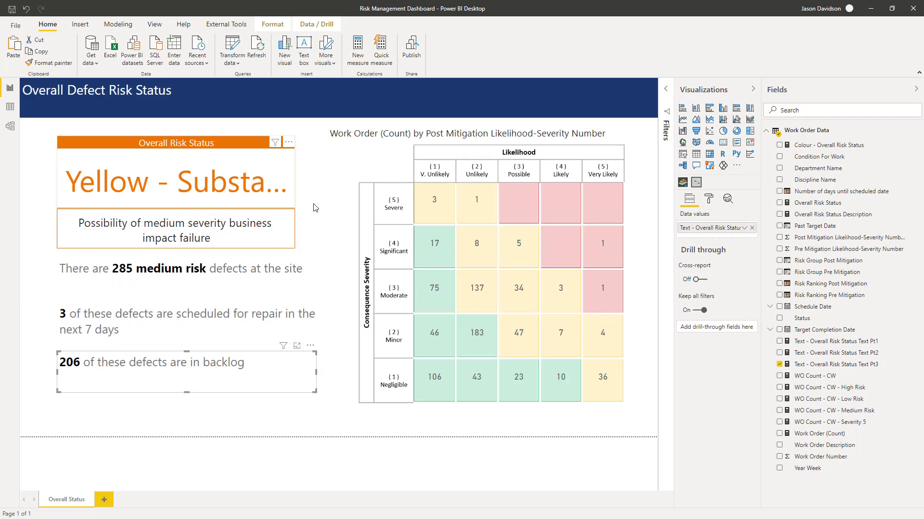
Widen the Overall Risk Status card and align its description card to the same width.
{"action": "left_click", "coordinate": [206, 185]}
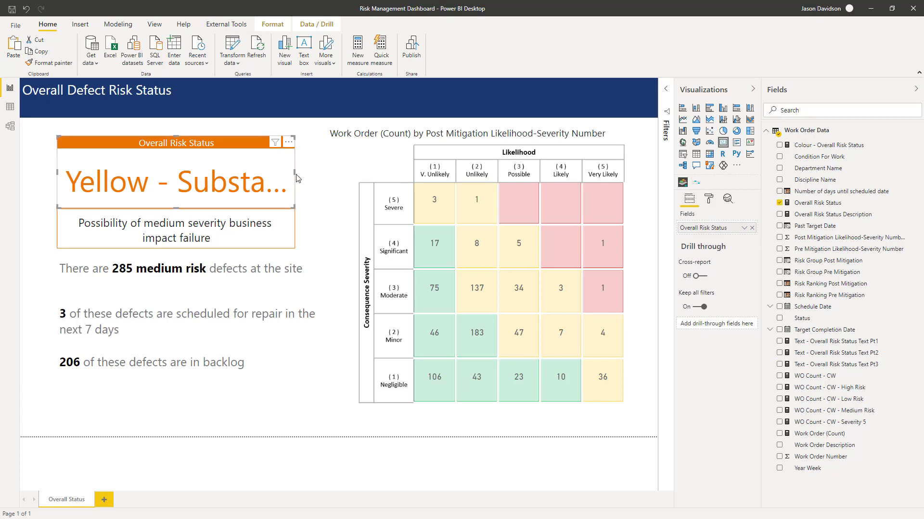
{"action": "left_click_drag", "start_coordinate": [295, 173], "coordinate": [326, 175]}
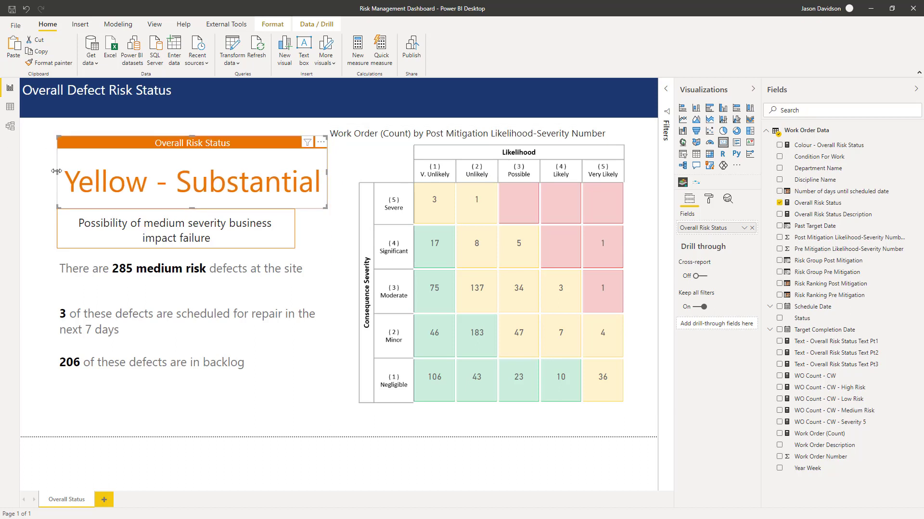
{"action": "left_click_drag", "start_coordinate": [57, 171], "coordinate": [41, 171]}
{"action": "left_click", "coordinate": [60, 231]}
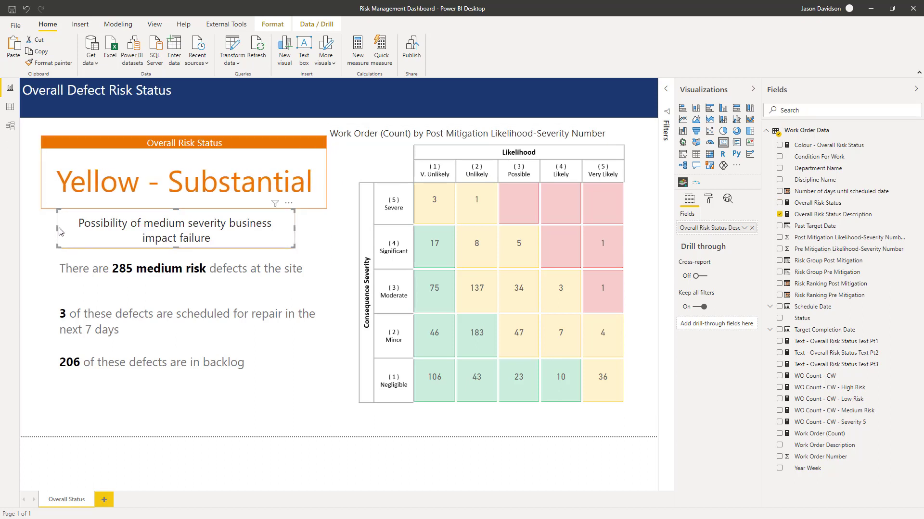
{"action": "left_click_drag", "start_coordinate": [60, 231], "coordinate": [41, 232]}
{"action": "left_click_drag", "start_coordinate": [294, 232], "coordinate": [327, 233]}
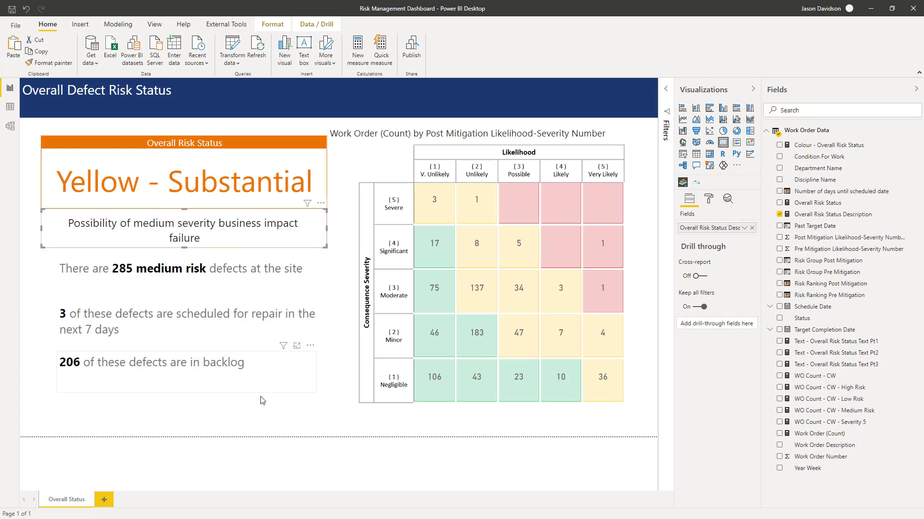
{"action": "left_click", "coordinate": [260, 419]}
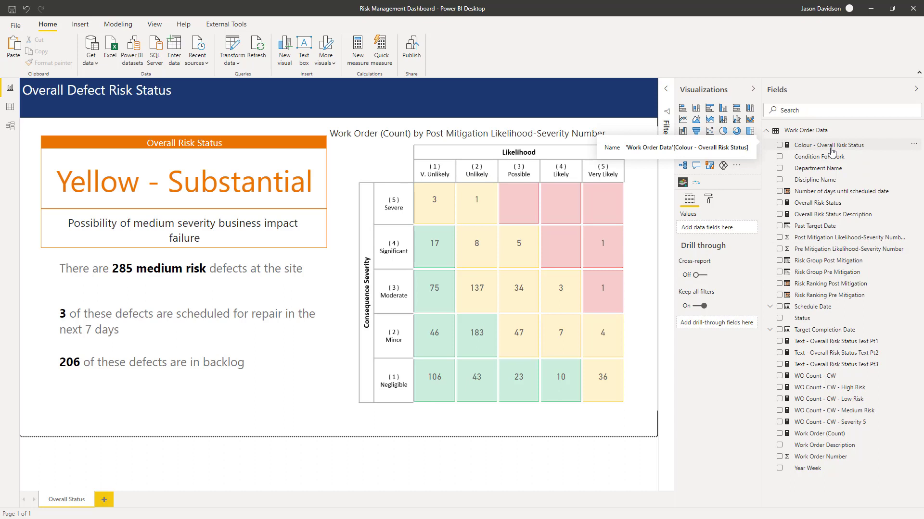
Change the Yellow and Green medium-risk thresholds from 20 to 300 in Overall Risk Status.
{"action": "left_click", "coordinate": [818, 203]}
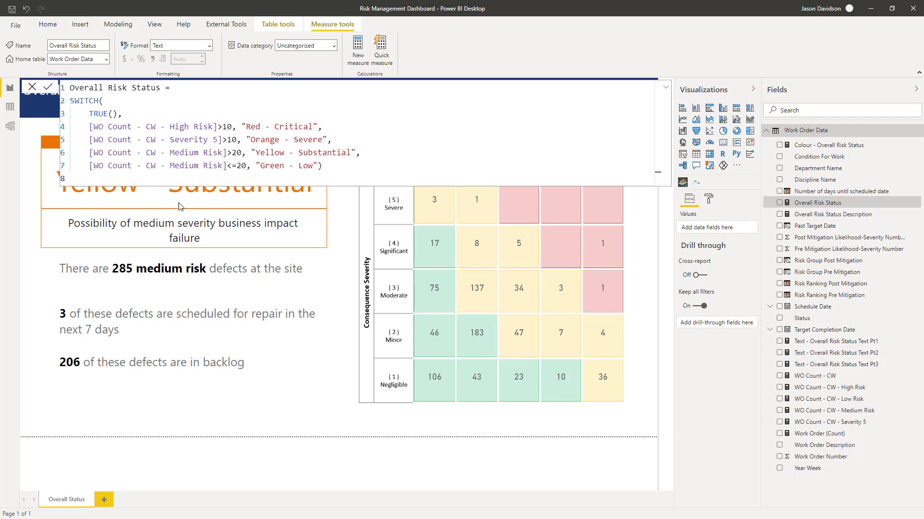
{"action": "double_click", "coordinate": [234, 153]}
{"action": "type", "text": "300"}
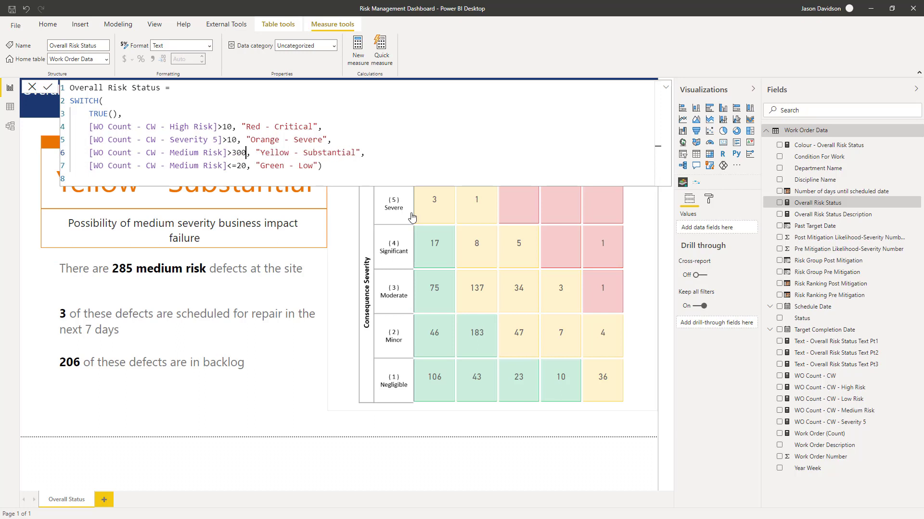
{"action": "left_click", "coordinate": [49, 88]}
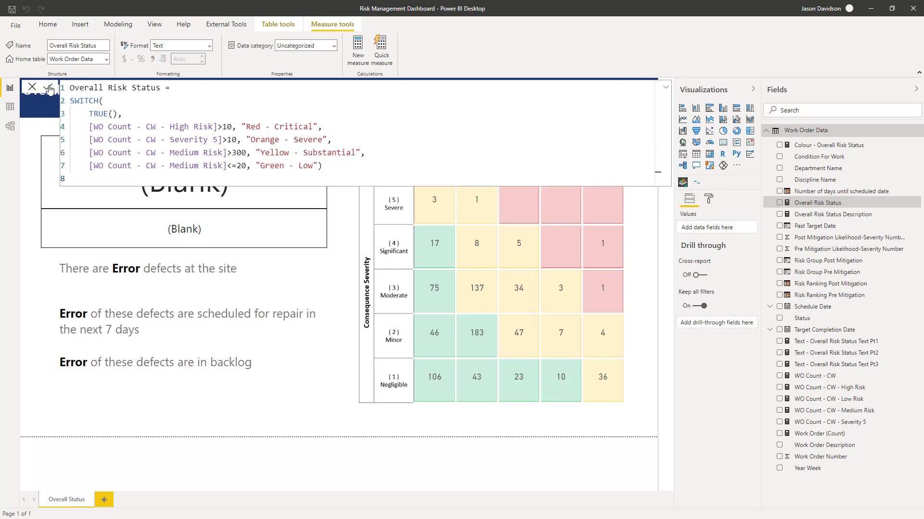
{"action": "double_click", "coordinate": [237, 166]}
{"action": "type", "text": "300"}
{"action": "key", "text": "Up"}
{"action": "key", "text": "Down"}
{"action": "key", "text": "Return"}
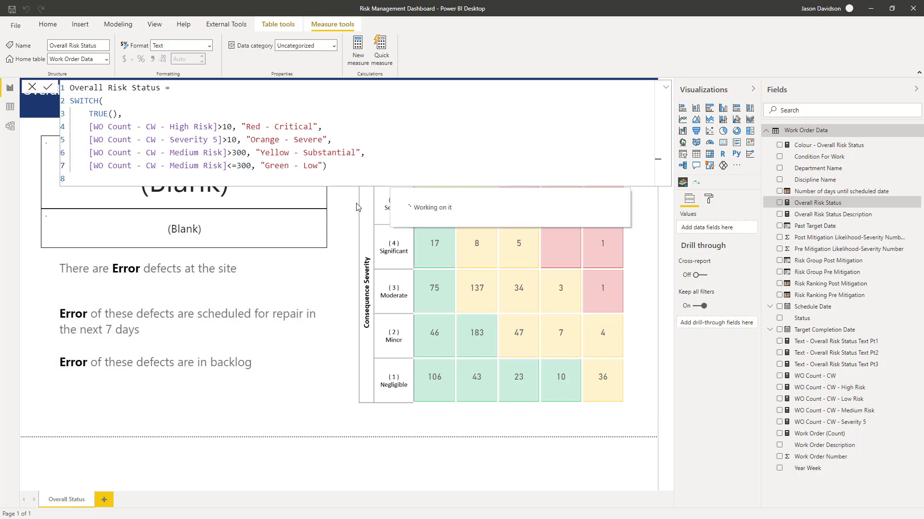
{"action": "left_click", "coordinate": [666, 88]}
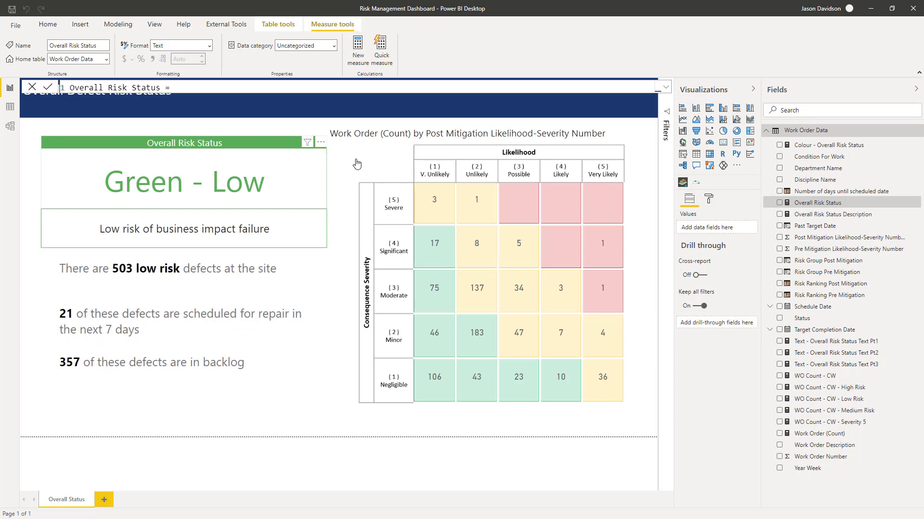
{"action": "left_click", "coordinate": [666, 87]}
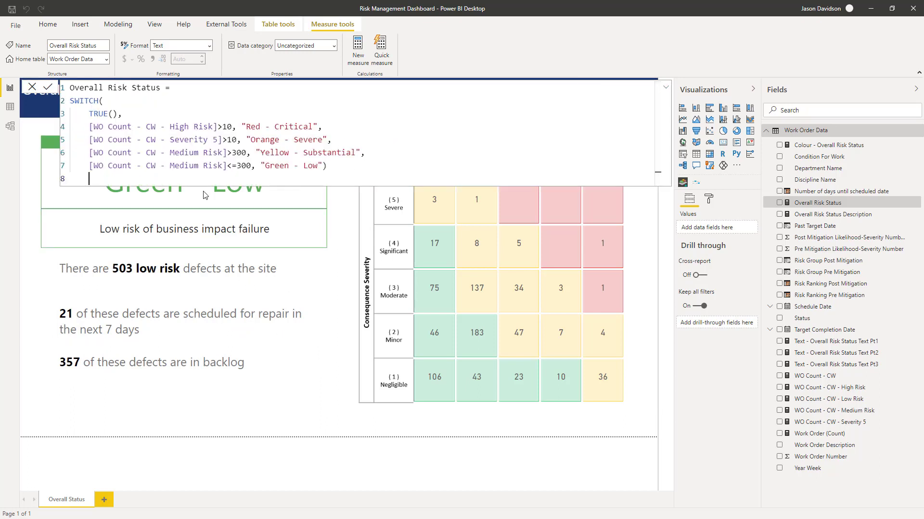
Set the High Risk and Severity 5 thresholds back from 10 to 0.
{"action": "double_click", "coordinate": [226, 127]}
{"action": "type", "text": "0"}
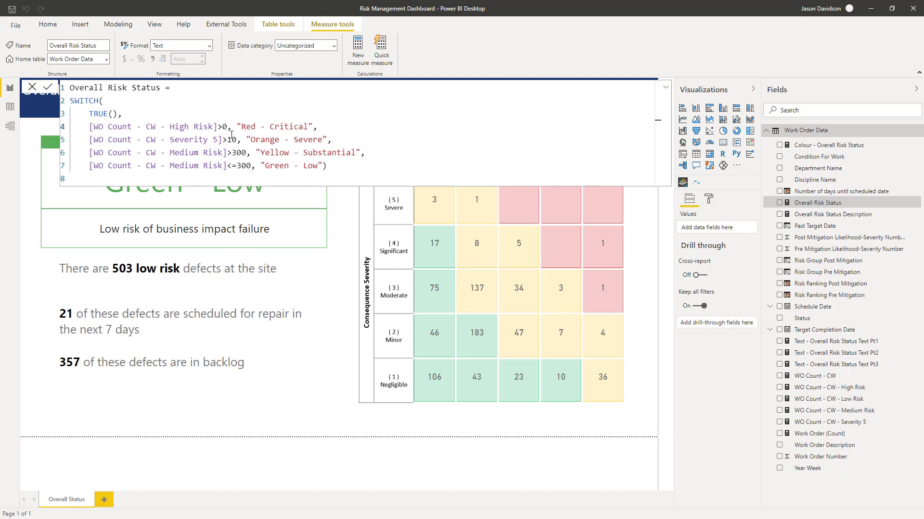
{"action": "double_click", "coordinate": [232, 137]}
{"action": "type", "text": "0"}
Return the Yellow and Green medium-risk thresholds from 300 to 20 and commit the measure.
{"action": "key", "text": "Down"}
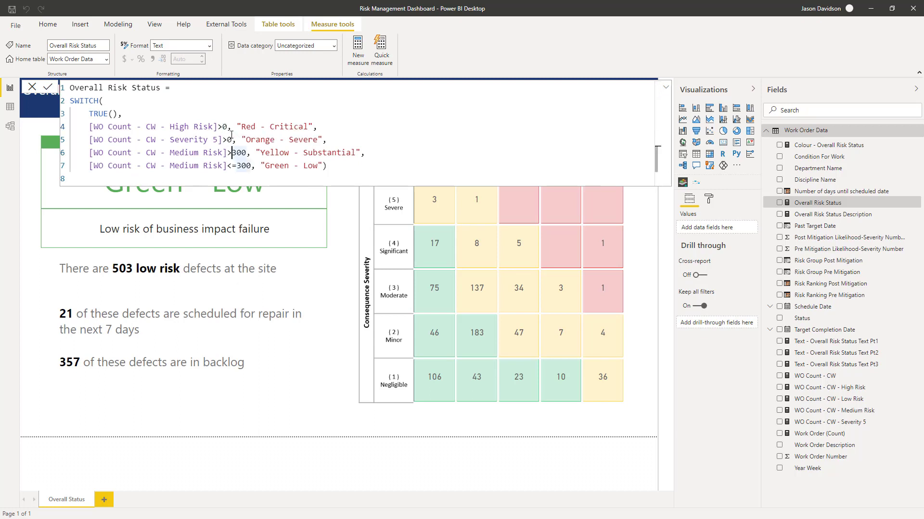
{"action": "key", "text": "Delete"}
{"action": "key", "text": "Delete"}
{"action": "key", "text": "Delete"}
{"action": "type", "text": "20"}
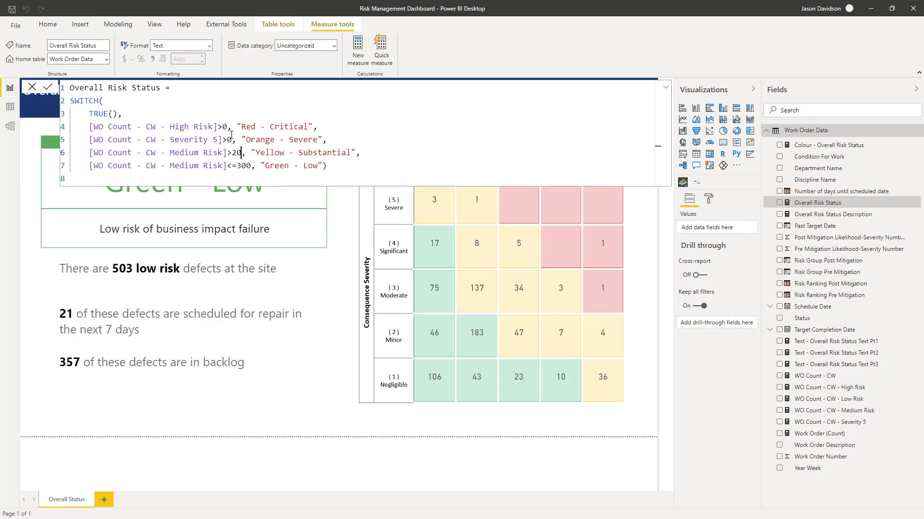
{"action": "key", "text": "Down"}
{"action": "key", "text": "Left"}
{"action": "key", "text": "Delete"}
{"action": "key", "text": "Delete"}
{"action": "key", "text": "Delete"}
{"action": "type", "text": "20"}
{"action": "left_click", "coordinate": [47, 89]}
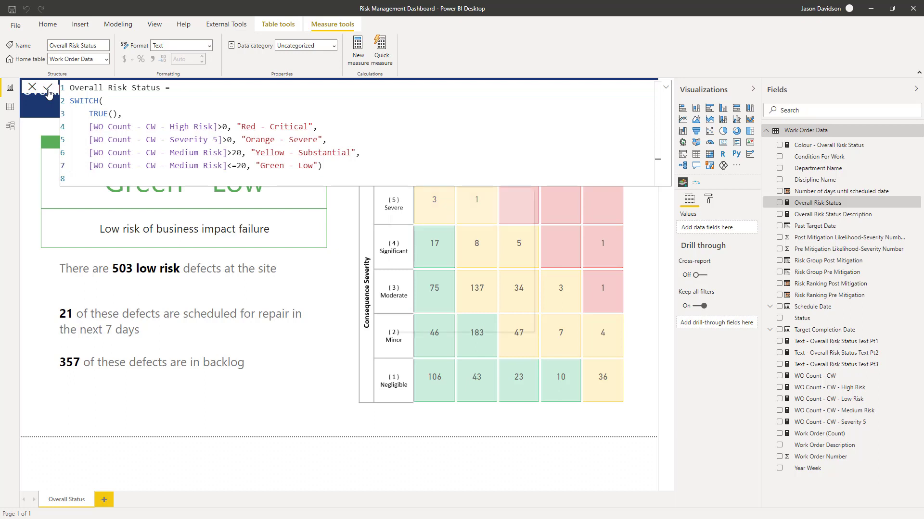
{"action": "left_click", "coordinate": [667, 88]}
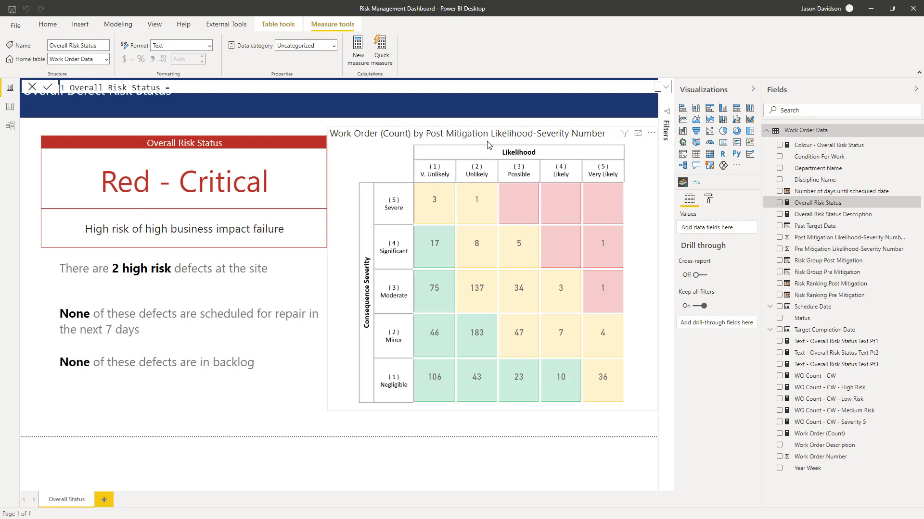
{"action": "mouse_move", "coordinate": [416, 159]}
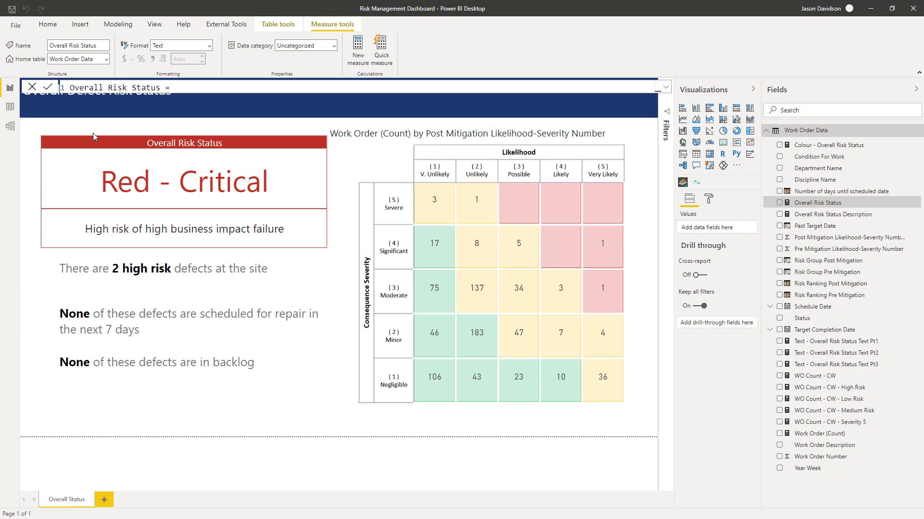